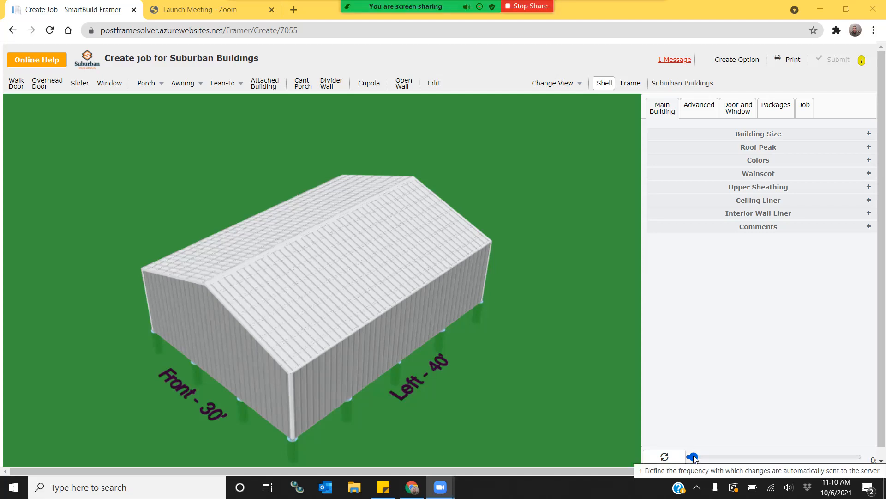
Set the automatic update frequency to 60 seconds and check the job information fields
{"action": "left_click_drag", "start_coordinate": [694, 458], "coordinate": [850, 457]}
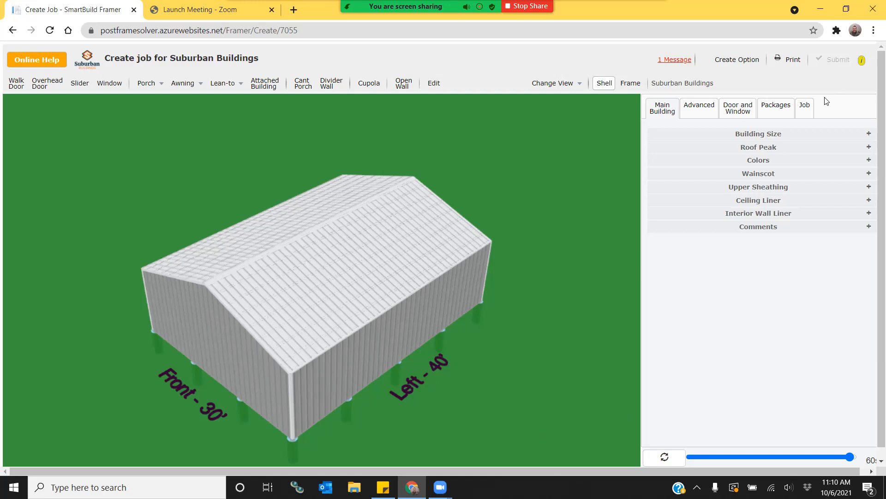
{"action": "left_click", "coordinate": [806, 114]}
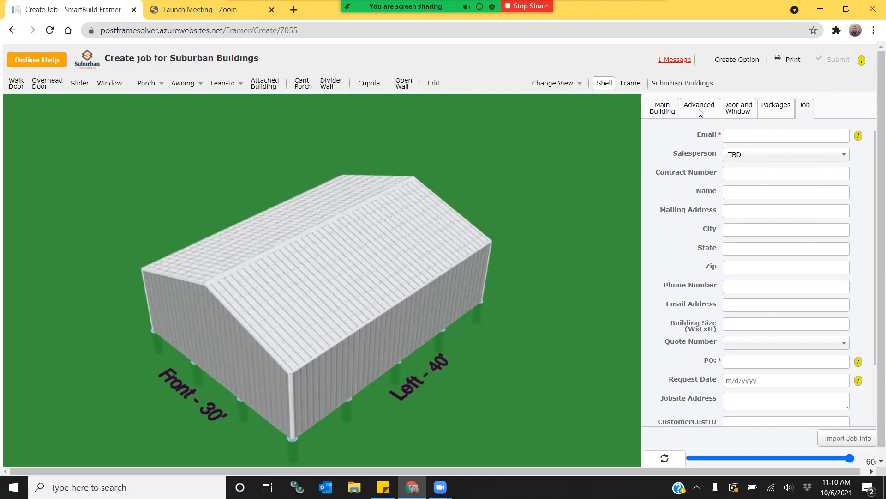
{"action": "left_click", "coordinate": [667, 110]}
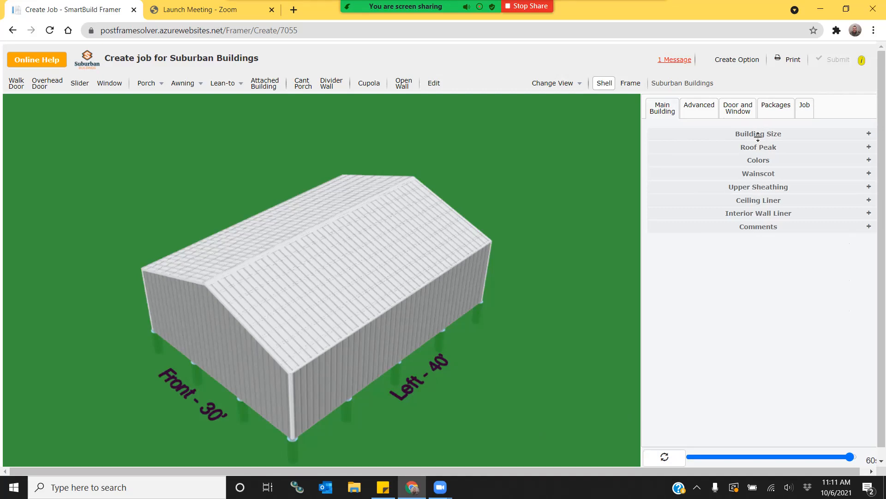
Set the building's length to 50', ceiling height to 16' and overhangs to 1', and refresh the model
{"action": "left_click", "coordinate": [712, 133]}
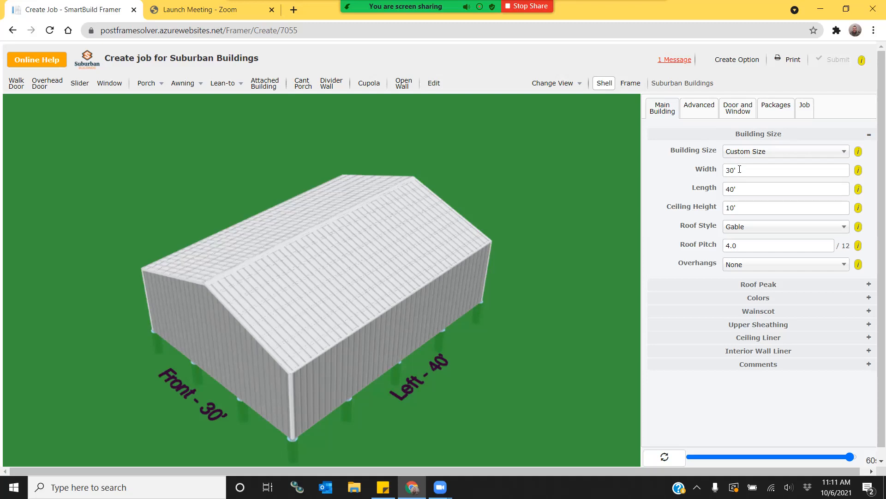
{"action": "left_click", "coordinate": [744, 189]}
{"action": "type", "text": "50"}
{"action": "left_click", "coordinate": [742, 205]}
{"action": "type", "text": "16"}
{"action": "left_click", "coordinate": [741, 270]}
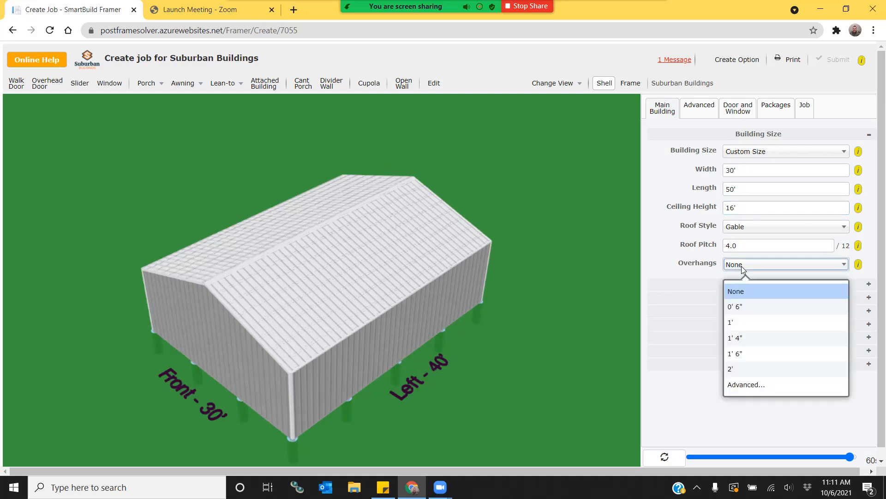
{"action": "left_click", "coordinate": [743, 322]}
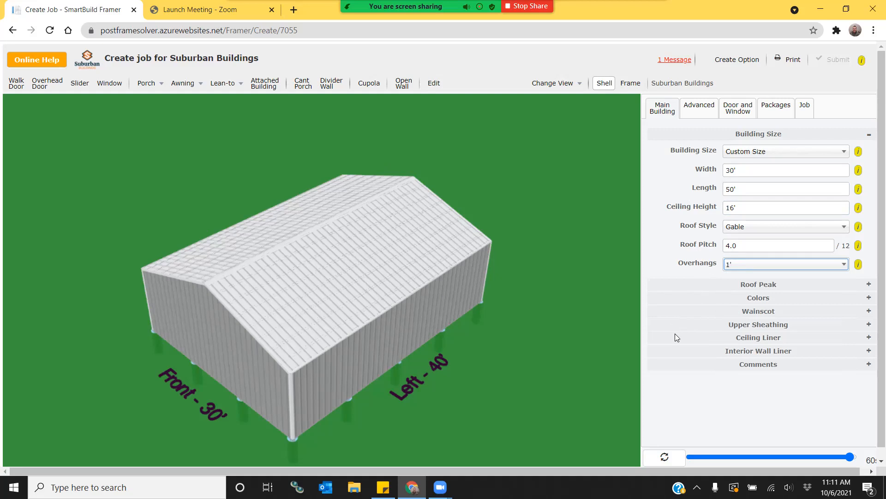
{"action": "left_click", "coordinate": [664, 458]}
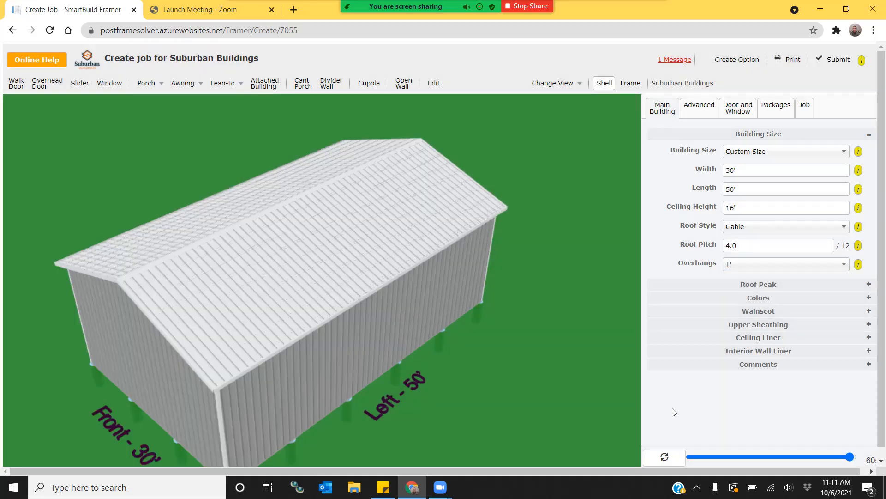
{"action": "scroll", "coordinate": [585, 375], "scroll_direction": "down", "scroll_amount": 5}
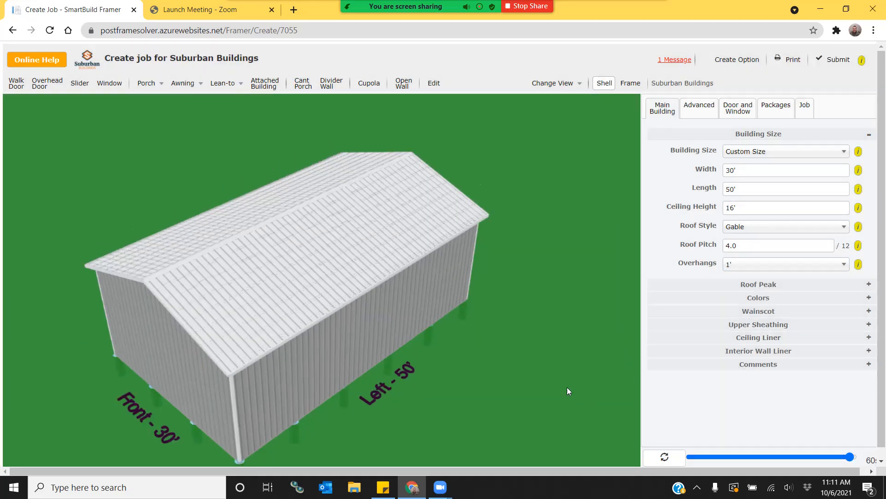
{"action": "left_click_drag", "start_coordinate": [563, 378], "coordinate": [429, 374]}
{"action": "left_click", "coordinate": [719, 132]}
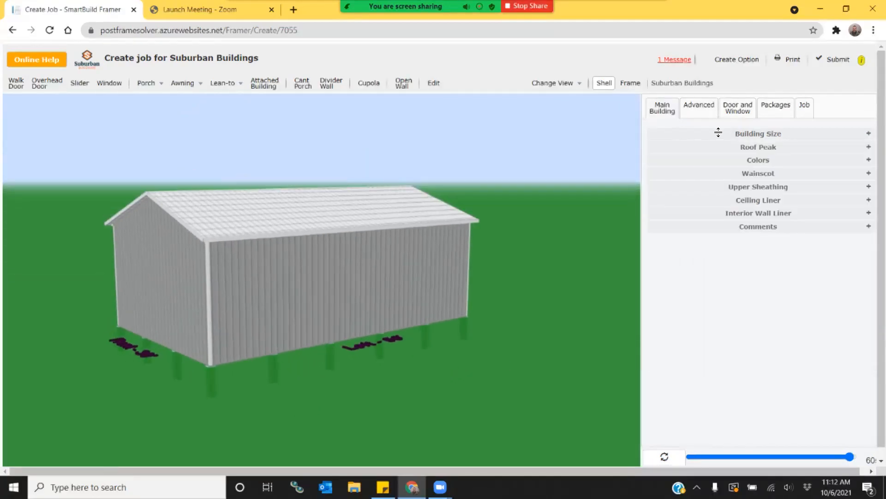
{"action": "left_click", "coordinate": [718, 133]}
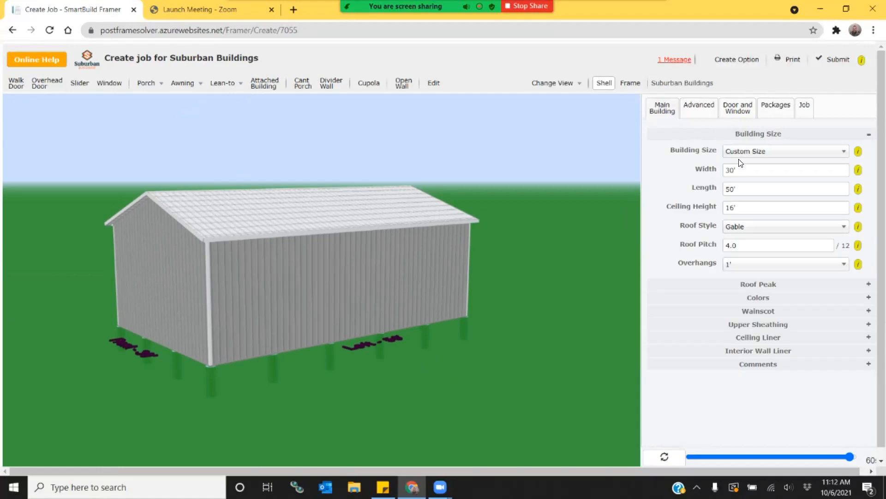
{"action": "left_click", "coordinate": [715, 134]}
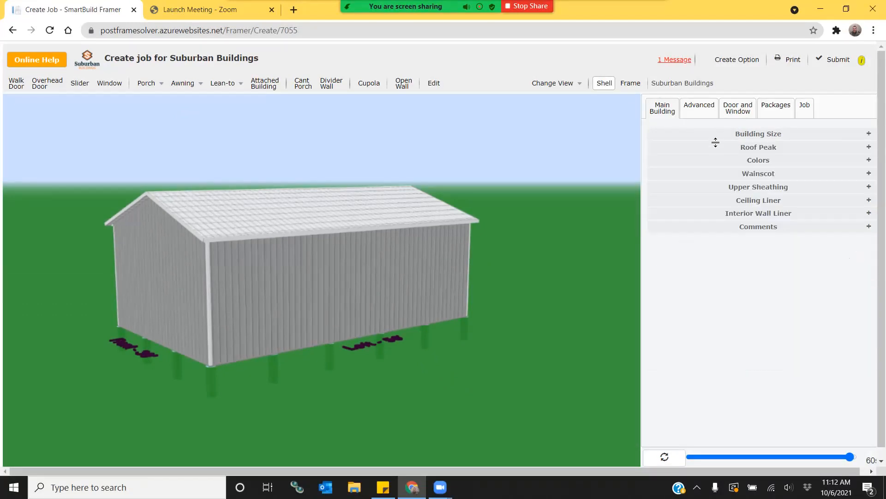
{"action": "left_click", "coordinate": [714, 145]}
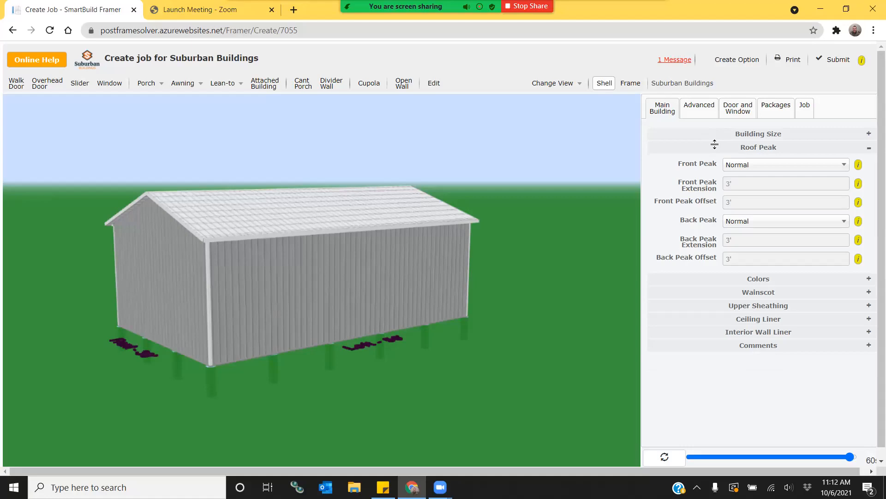
{"action": "left_click", "coordinate": [715, 145]}
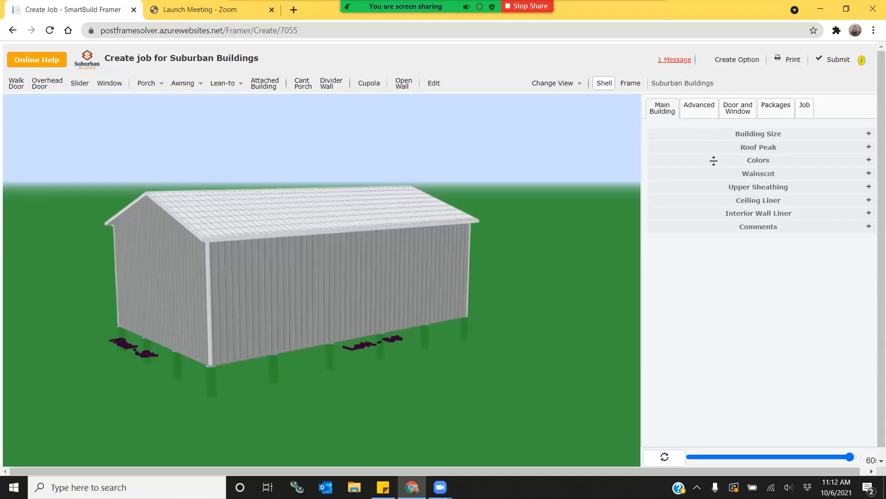
Set the roof color to Burgundy and refresh the model
{"action": "left_click", "coordinate": [714, 160]}
{"action": "left_click_drag", "start_coordinate": [538, 363], "coordinate": [650, 283]}
{"action": "left_click", "coordinate": [755, 180]}
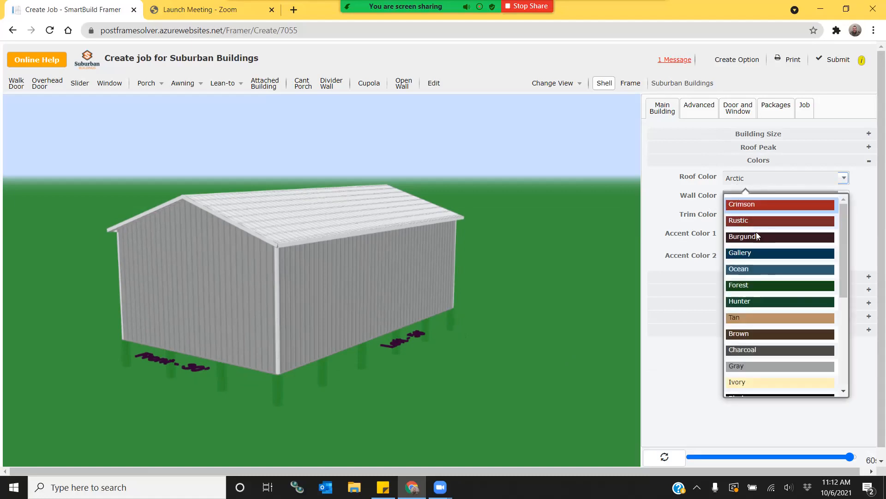
{"action": "left_click", "coordinate": [780, 237]}
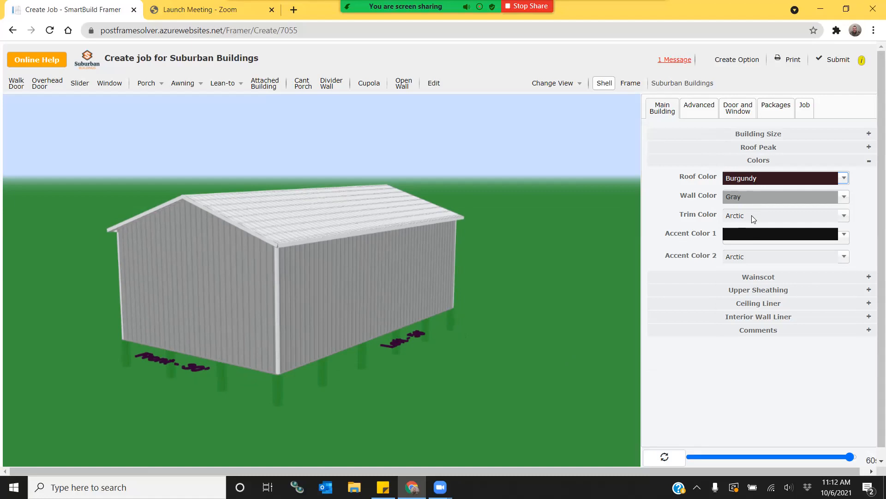
{"action": "left_click", "coordinate": [664, 456]}
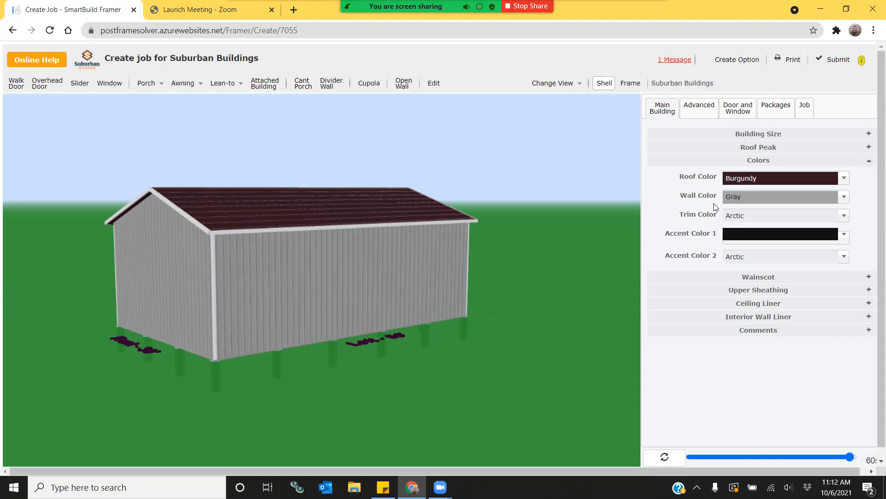
{"action": "left_click", "coordinate": [699, 157]}
Add a 4' high wainscot to the building and refresh the model
{"action": "left_click", "coordinate": [727, 174]}
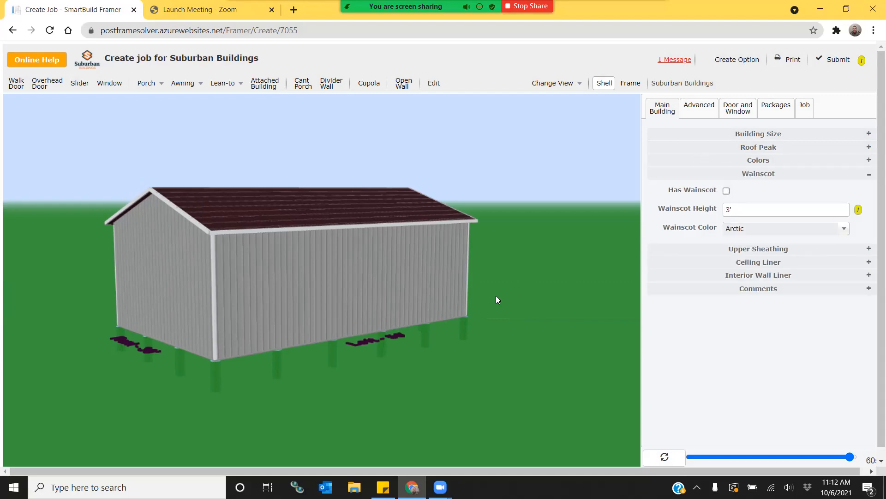
{"action": "left_click", "coordinate": [748, 211]}
{"action": "type", "text": "4"}
{"action": "left_click", "coordinate": [726, 191]}
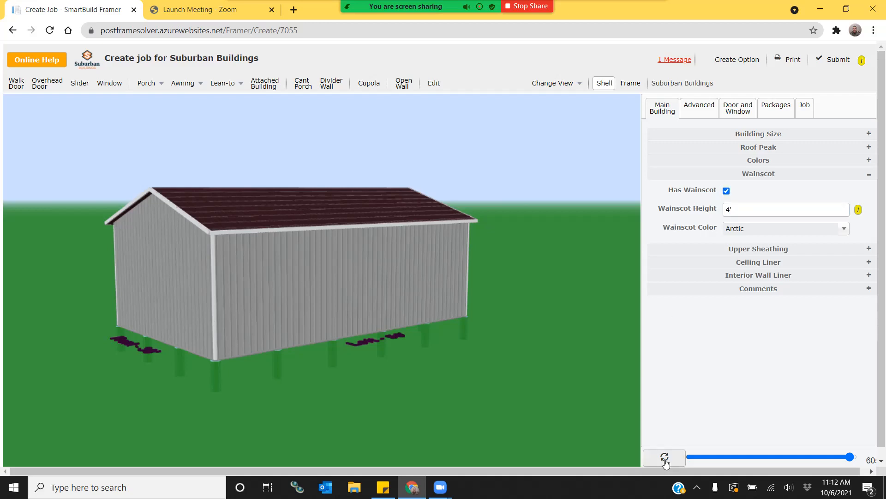
{"action": "left_click", "coordinate": [664, 458]}
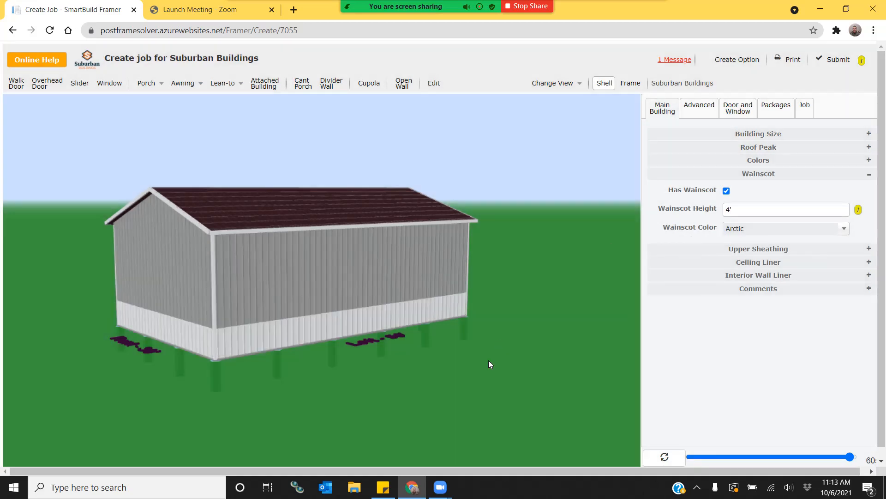
{"action": "left_click_drag", "start_coordinate": [400, 424], "coordinate": [426, 425]}
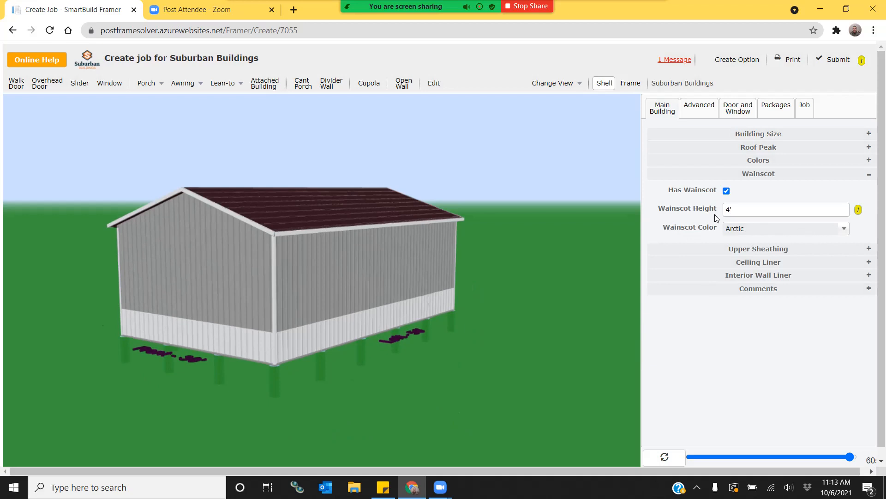
{"action": "left_click_drag", "start_coordinate": [440, 357], "coordinate": [418, 356]}
{"action": "left_click", "coordinate": [708, 174]}
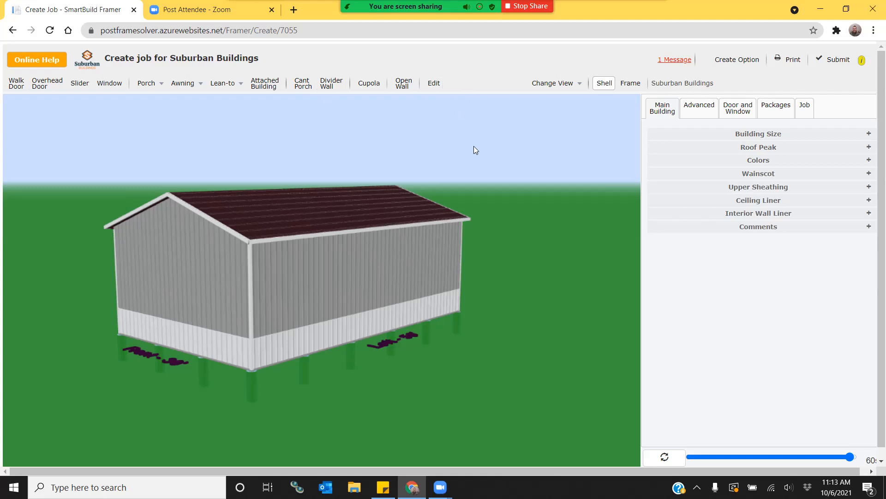
Place a 9-Lite Steel Entry Door, Crossbuck, LH Inswing, White walk door on the left wall beside the front corner
{"action": "left_click_drag", "start_coordinate": [475, 371], "coordinate": [348, 406]}
{"action": "left_click_drag", "start_coordinate": [184, 411], "coordinate": [233, 412]}
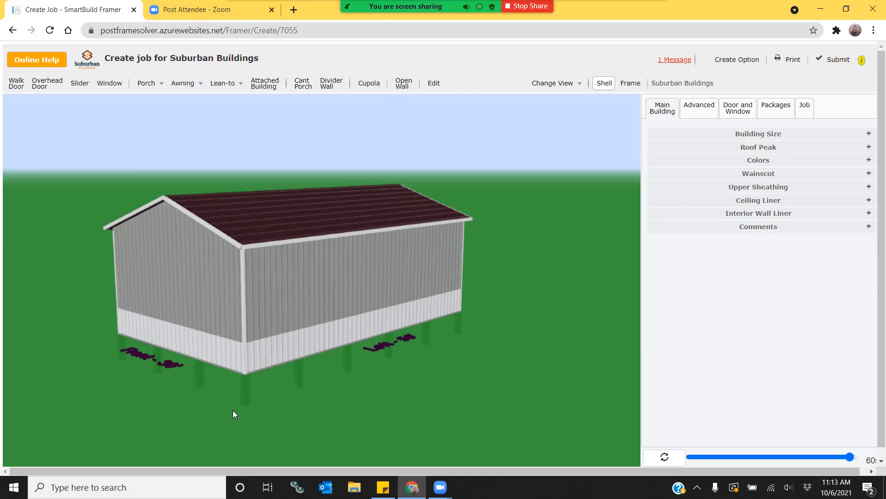
{"action": "left_click", "coordinate": [18, 85]}
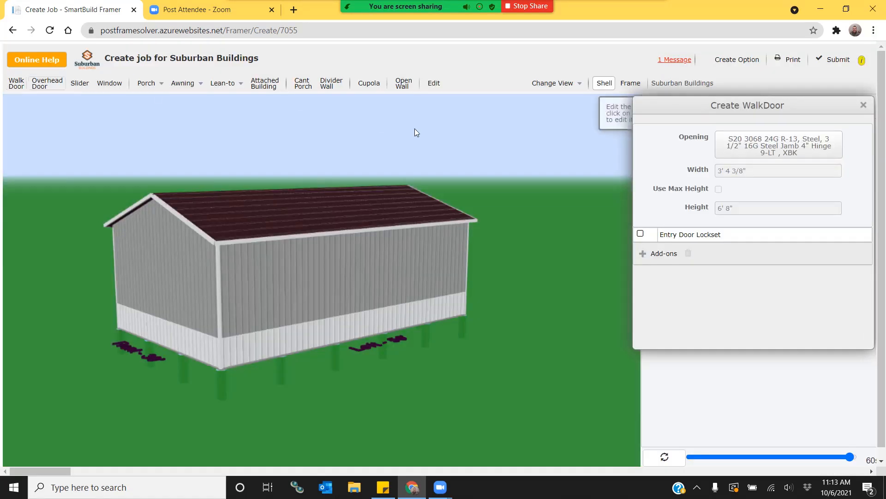
{"action": "left_click", "coordinate": [780, 148]}
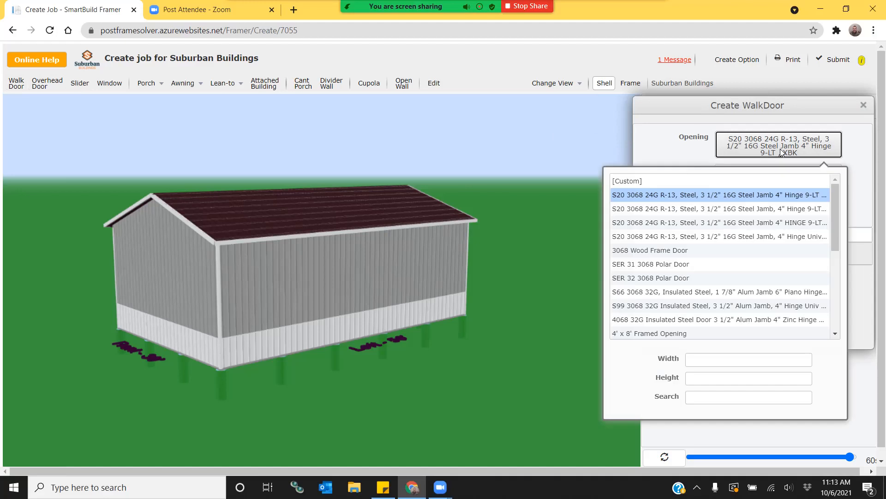
{"action": "scroll", "coordinate": [736, 227], "scroll_direction": "down", "scroll_amount": 6}
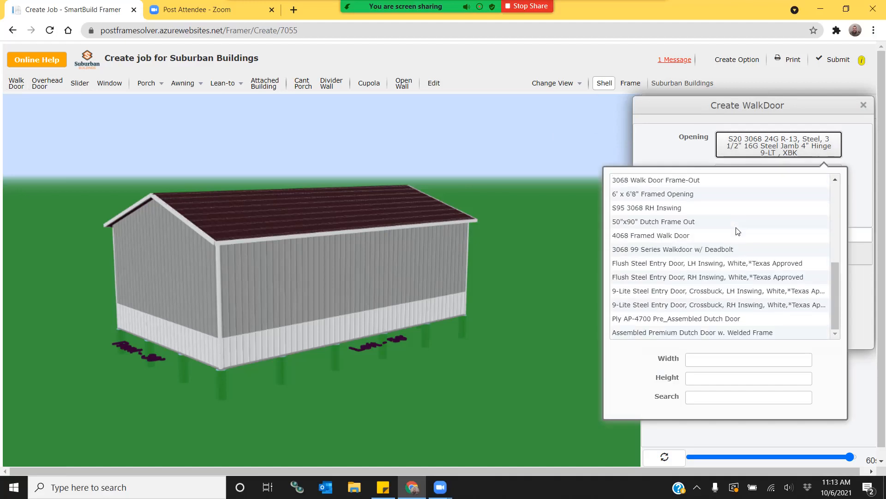
{"action": "scroll", "coordinate": [738, 231], "scroll_direction": "down", "scroll_amount": 1}
{"action": "left_click", "coordinate": [778, 145]}
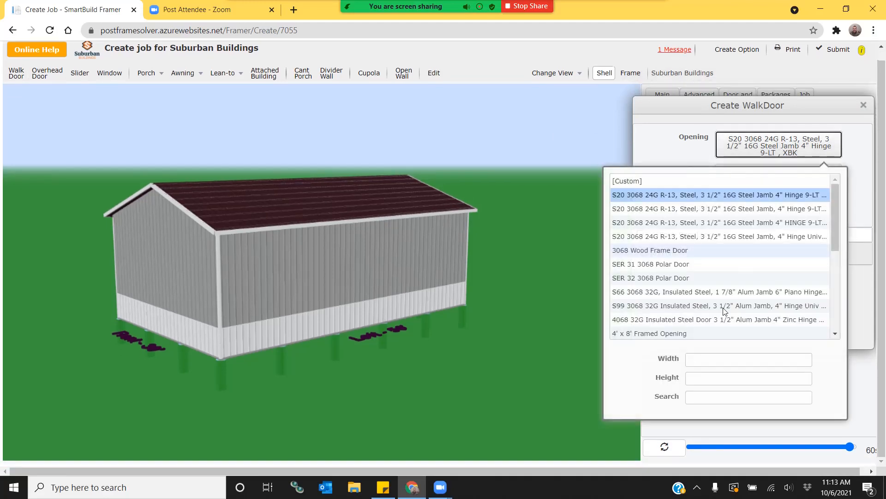
{"action": "scroll", "coordinate": [709, 309], "scroll_direction": "down", "scroll_amount": 2}
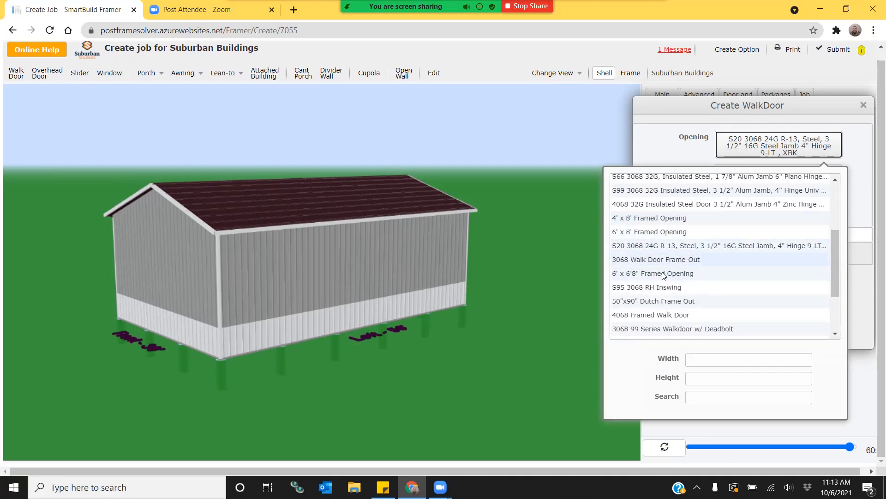
{"action": "scroll", "coordinate": [680, 301], "scroll_direction": "down", "scroll_amount": 2}
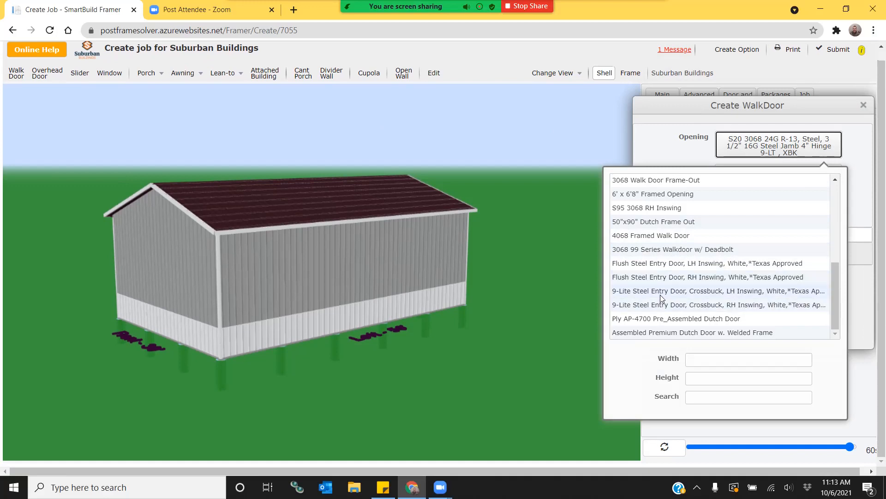
{"action": "left_click", "coordinate": [661, 291]}
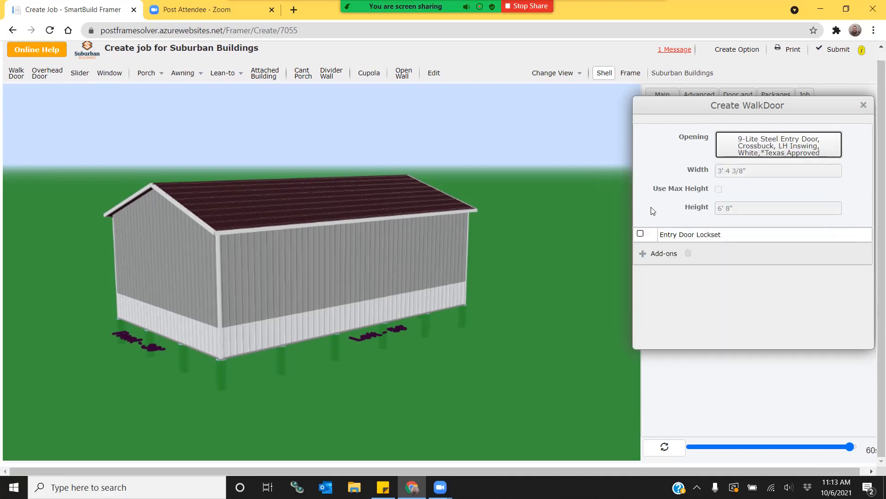
{"action": "left_click", "coordinate": [246, 300]}
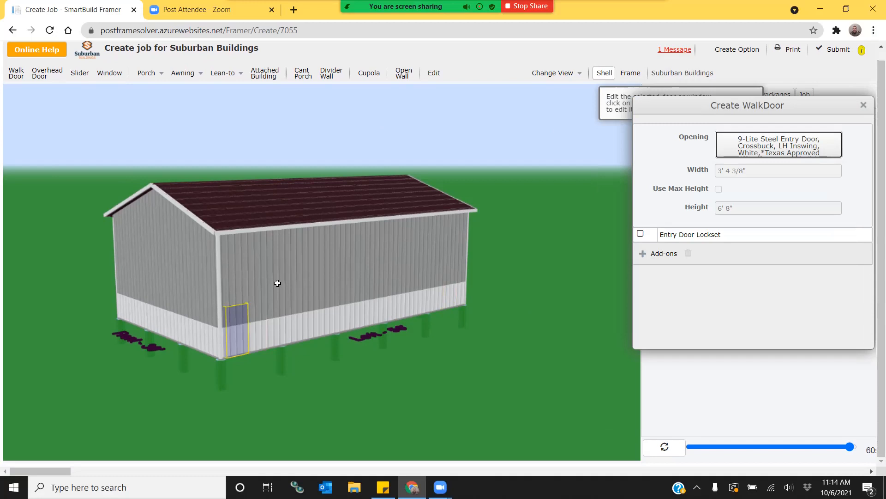
{"action": "left_click", "coordinate": [864, 105]}
Place a 4'x3' SLIDER Window with Grids *Vinyl-White on each of the left, right and back walls
{"action": "left_click_drag", "start_coordinate": [374, 408], "coordinate": [319, 354]}
{"action": "left_click_drag", "start_coordinate": [265, 413], "coordinate": [241, 417]}
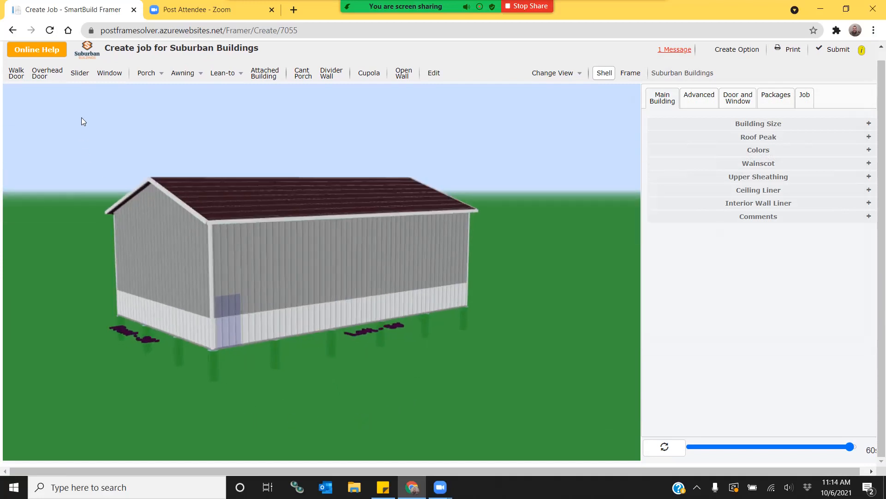
{"action": "left_click", "coordinate": [111, 74]}
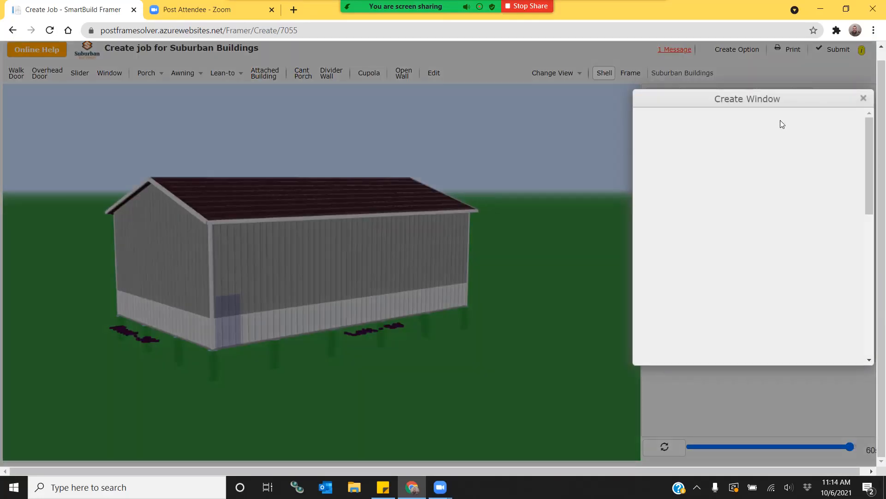
{"action": "left_click", "coordinate": [790, 142]}
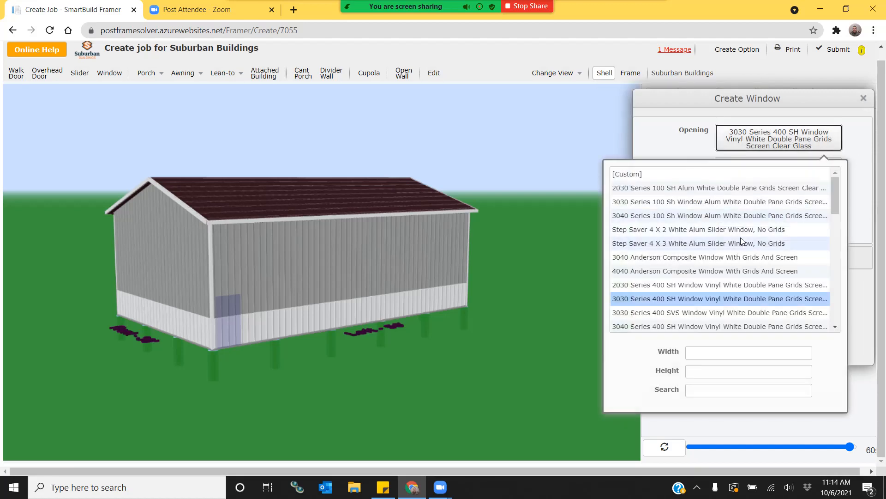
{"action": "scroll", "coordinate": [742, 241], "scroll_direction": "down", "scroll_amount": 3}
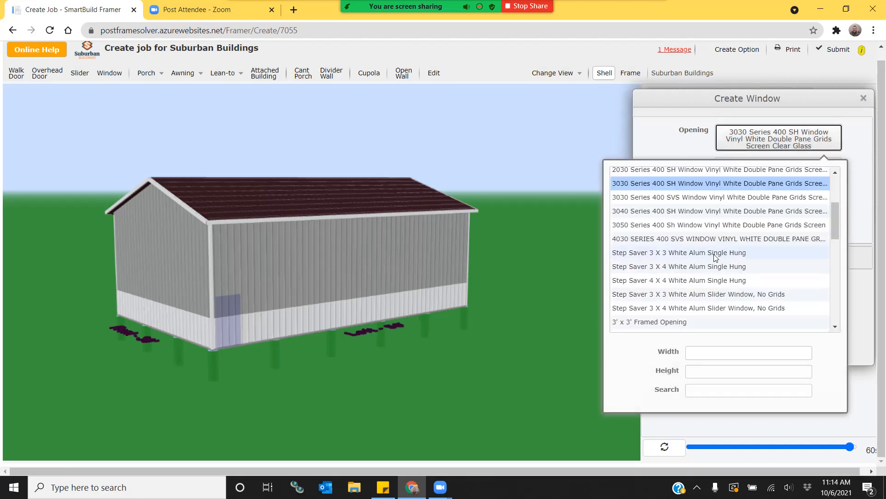
{"action": "scroll", "coordinate": [715, 258], "scroll_direction": "down", "scroll_amount": 3}
{"action": "scroll", "coordinate": [715, 258], "scroll_direction": "down", "scroll_amount": 5}
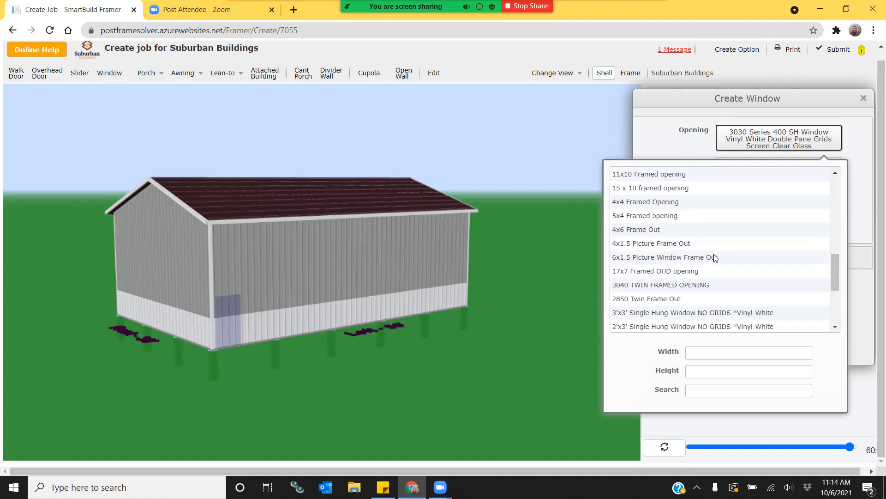
{"action": "scroll", "coordinate": [715, 257], "scroll_direction": "down", "scroll_amount": 1}
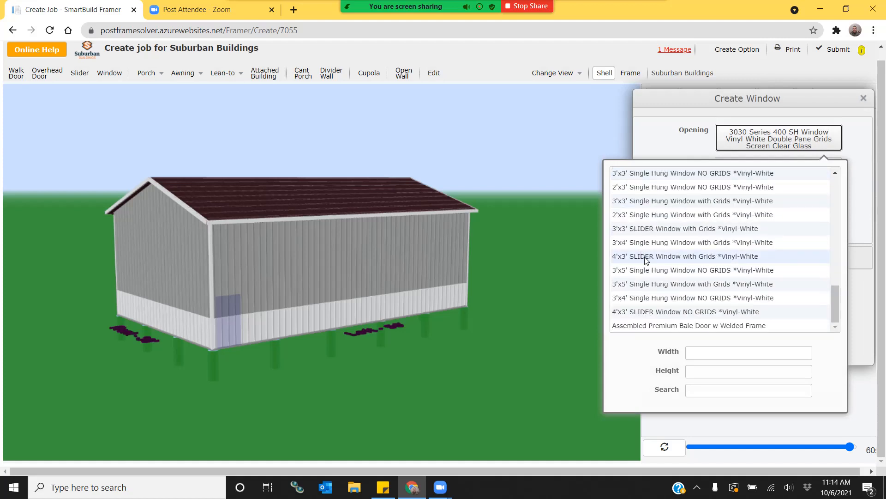
{"action": "left_click", "coordinate": [661, 258]}
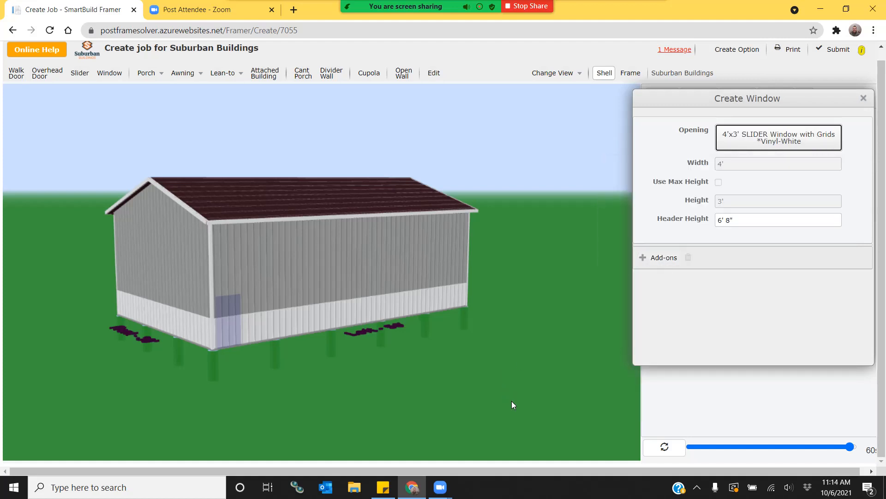
{"action": "left_click", "coordinate": [302, 278]}
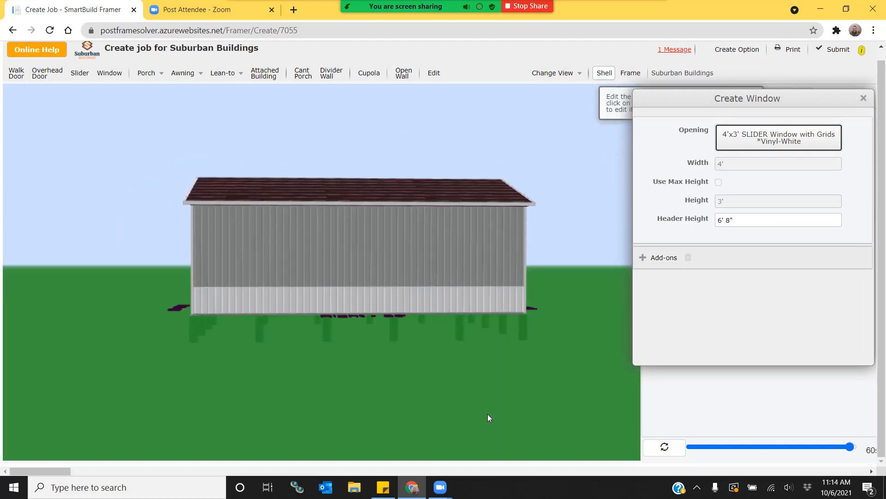
{"action": "left_click", "coordinate": [356, 267]}
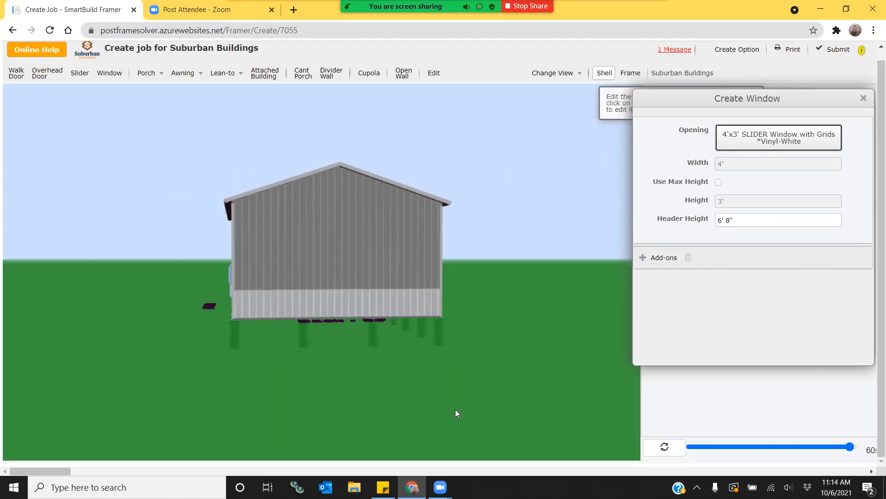
{"action": "left_click", "coordinate": [331, 274]}
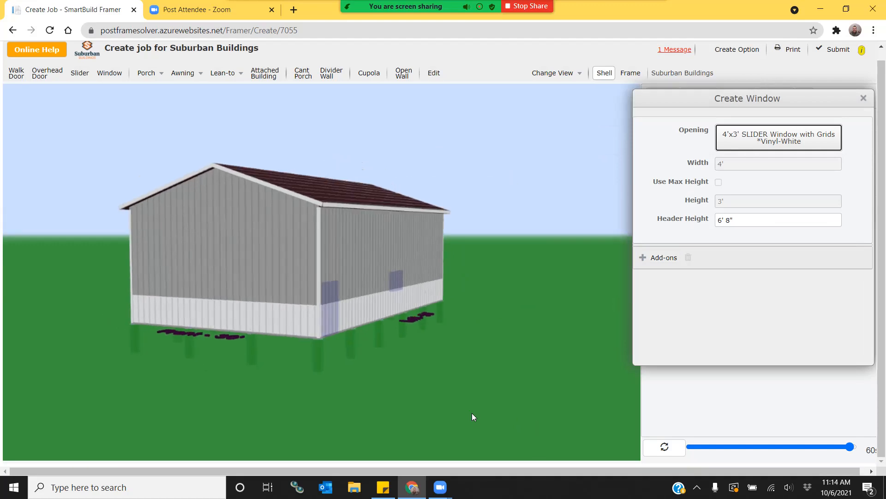
Filter the overhead door openings to width 12 and height 14, and place an Insulated Overhead Door 122X14 mid-wall on the front gable
{"action": "left_click", "coordinate": [55, 74]}
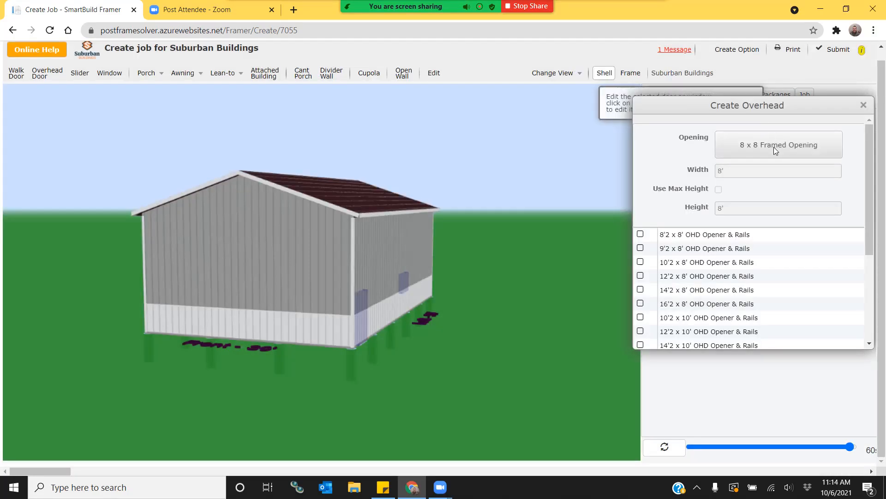
{"action": "left_click", "coordinate": [773, 147]}
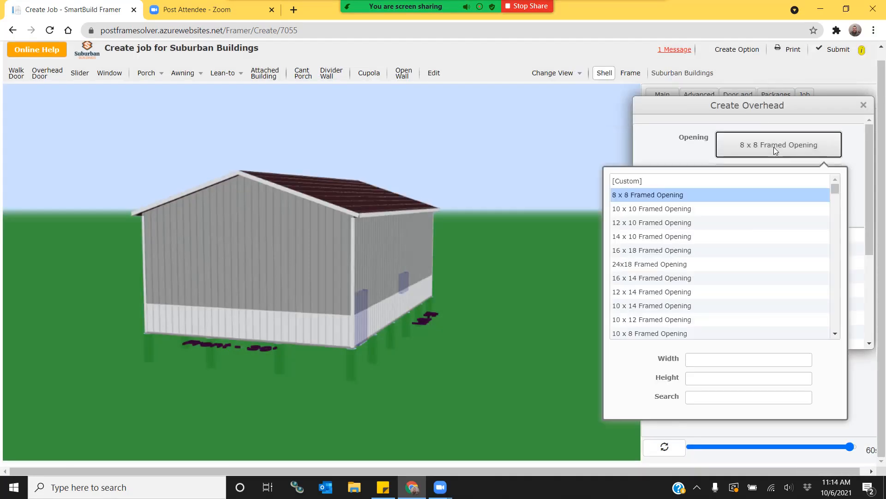
{"action": "scroll", "coordinate": [719, 235], "scroll_direction": "down", "scroll_amount": 4}
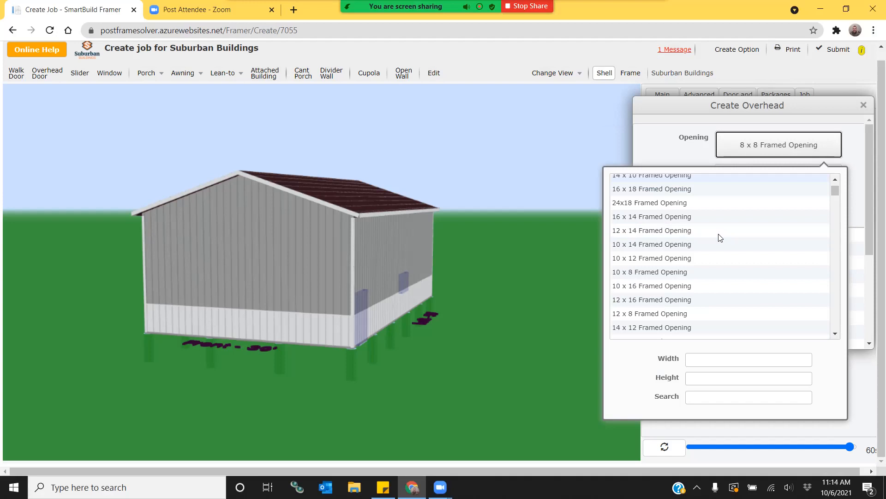
{"action": "left_click", "coordinate": [705, 360]}
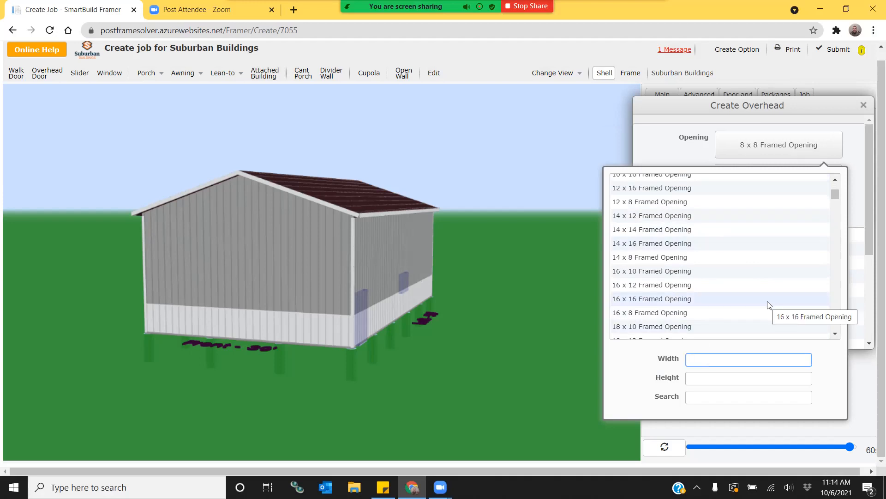
{"action": "type", "text": "12"}
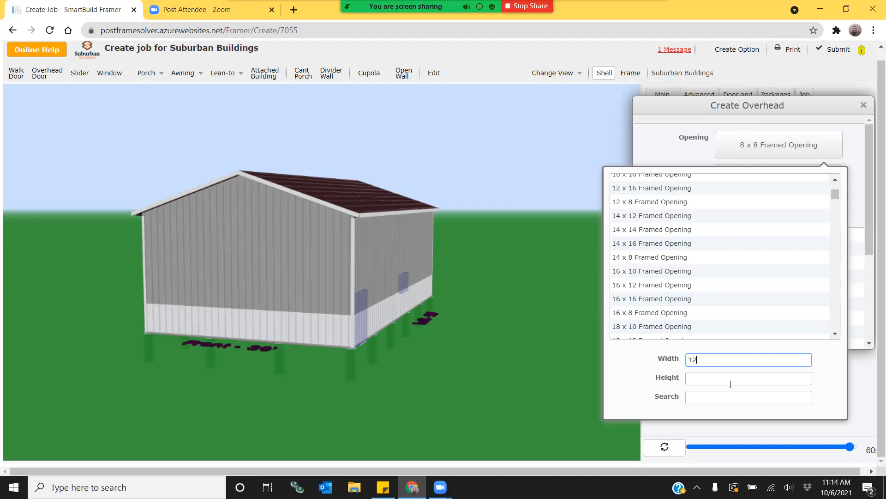
{"action": "left_click", "coordinate": [731, 377]}
{"action": "type", "text": "14"}
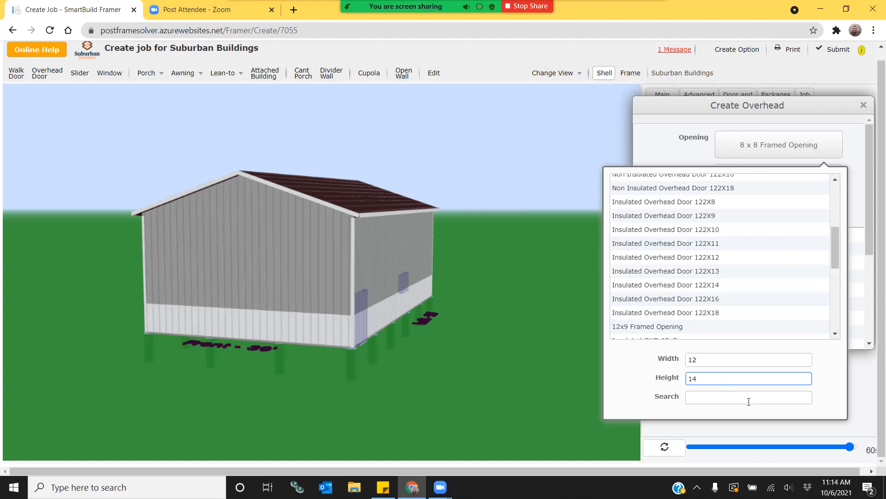
{"action": "left_click", "coordinate": [740, 392]}
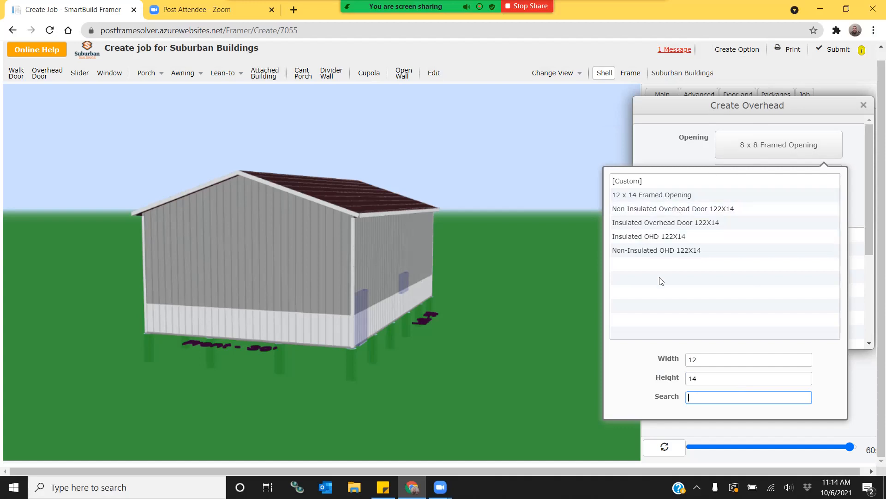
{"action": "left_click", "coordinate": [678, 223]}
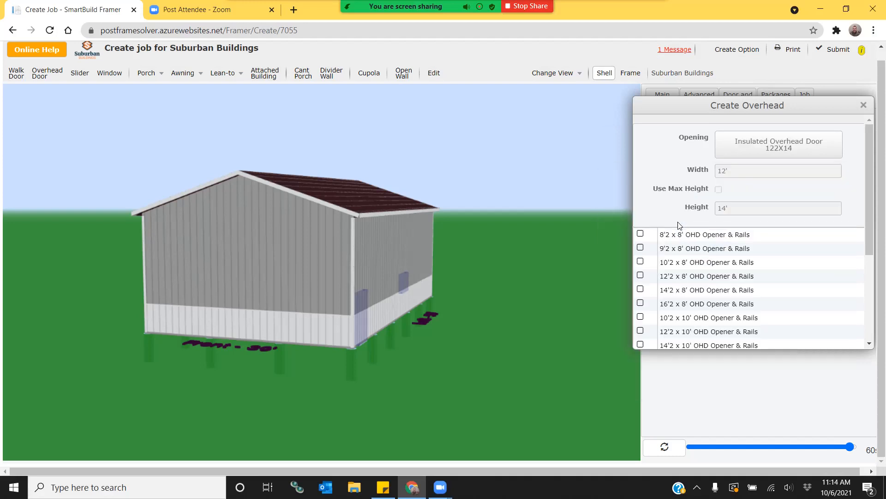
{"action": "left_click", "coordinate": [241, 292]}
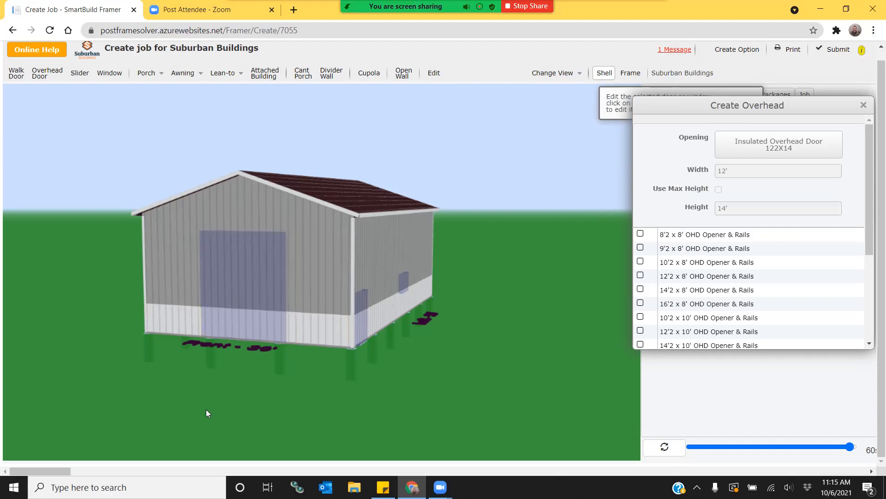
Finish adding overhead doors, refresh the model and inspect the doors and windows from several angles
{"action": "left_click", "coordinate": [863, 105]}
{"action": "left_click_drag", "start_coordinate": [557, 407], "coordinate": [517, 410]}
{"action": "left_click", "coordinate": [664, 446]}
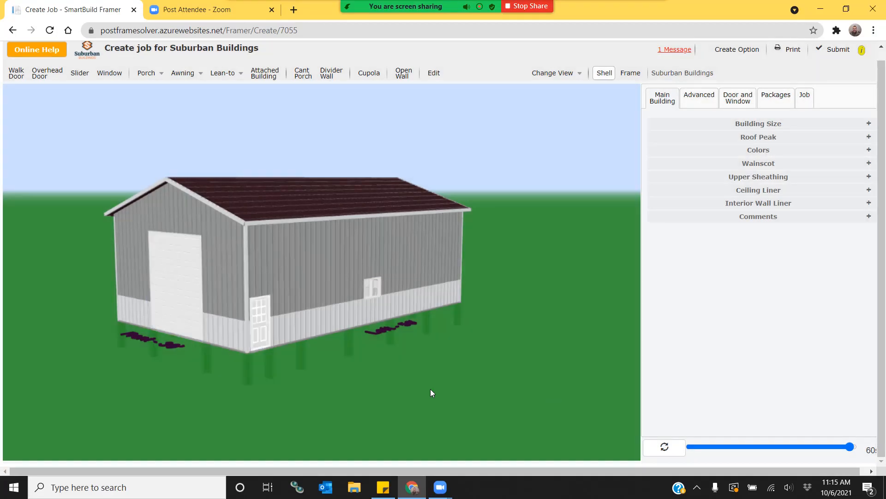
{"action": "left_click_drag", "start_coordinate": [430, 389], "coordinate": [281, 418]}
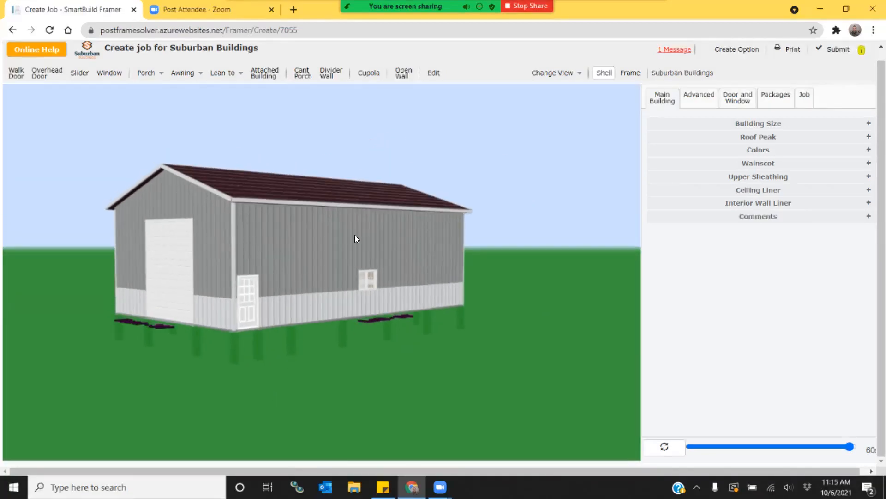
{"action": "left_click_drag", "start_coordinate": [437, 362], "coordinate": [392, 363]}
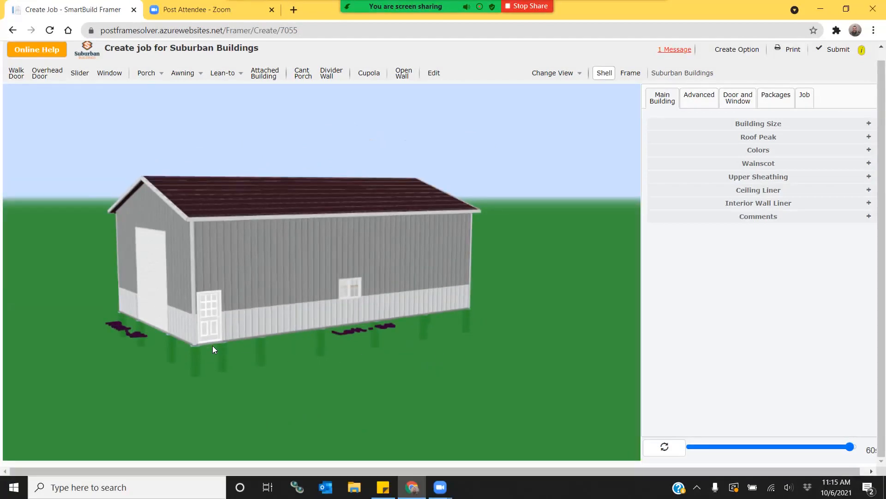
{"action": "left_click_drag", "start_coordinate": [285, 377], "coordinate": [298, 399]}
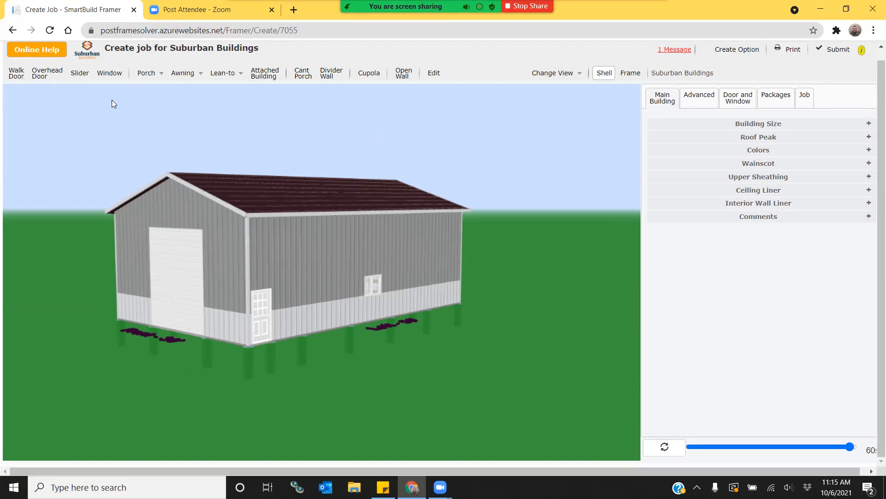
Add a custom lean-to along the left wall with start 0', length 50', roof pitch 2/12 and 1' overhangs
{"action": "left_click", "coordinate": [226, 76]}
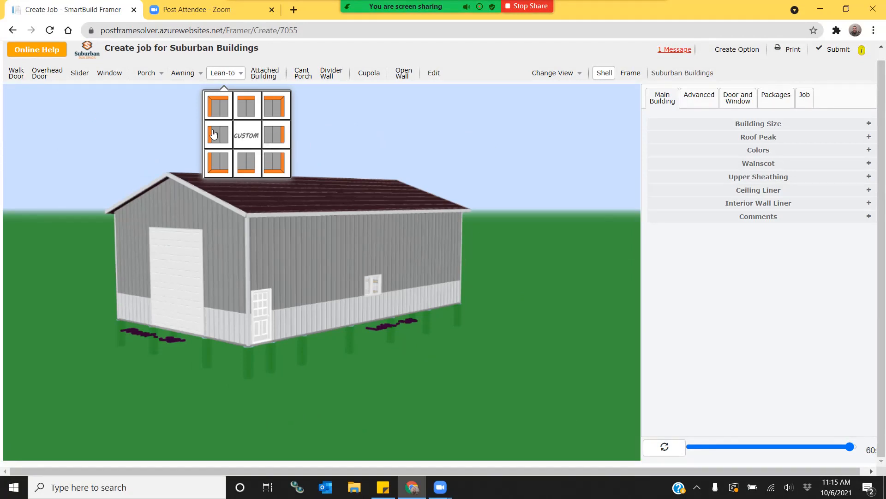
{"action": "left_click", "coordinate": [249, 139]}
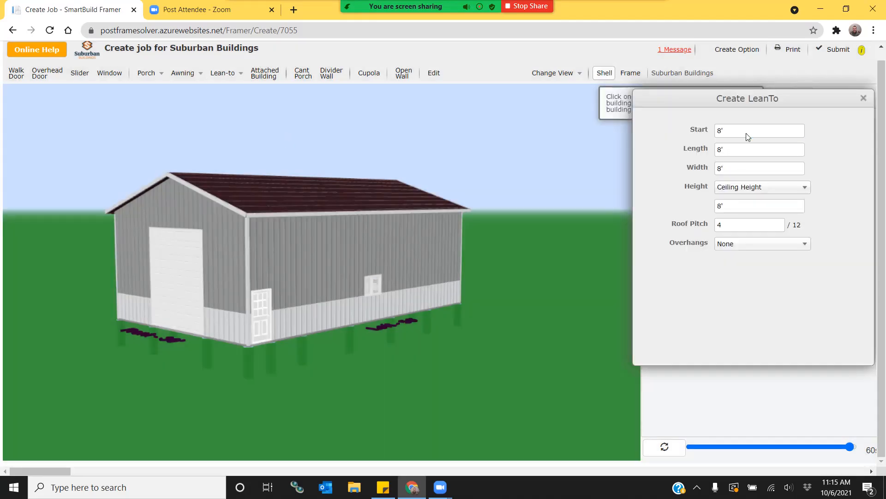
{"action": "left_click", "coordinate": [738, 130]}
{"action": "left_click_drag", "start_coordinate": [709, 129], "coordinate": [700, 138]}
{"action": "type", "text": "0"}
{"action": "key", "text": "Tab"}
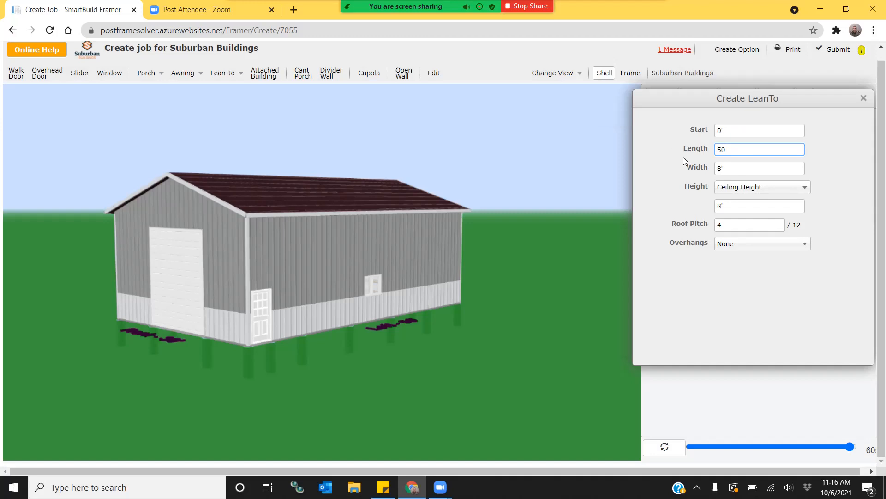
{"action": "left_click", "coordinate": [728, 168]}
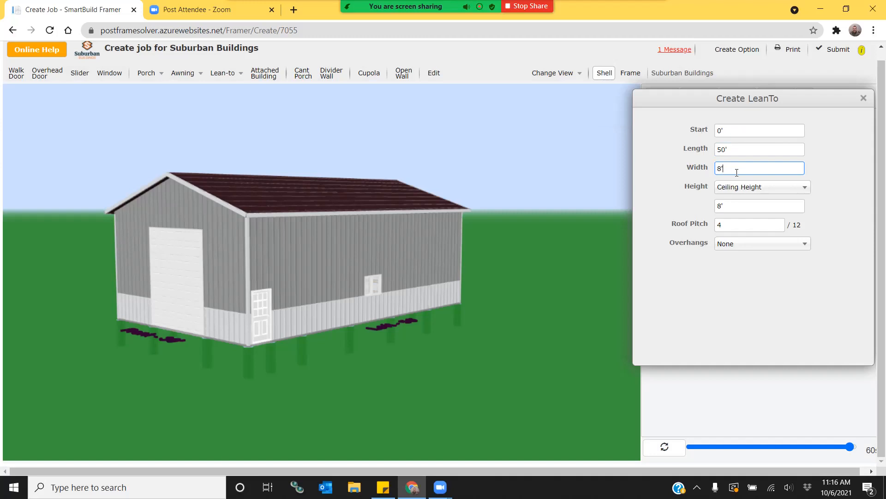
{"action": "left_click", "coordinate": [735, 225]}
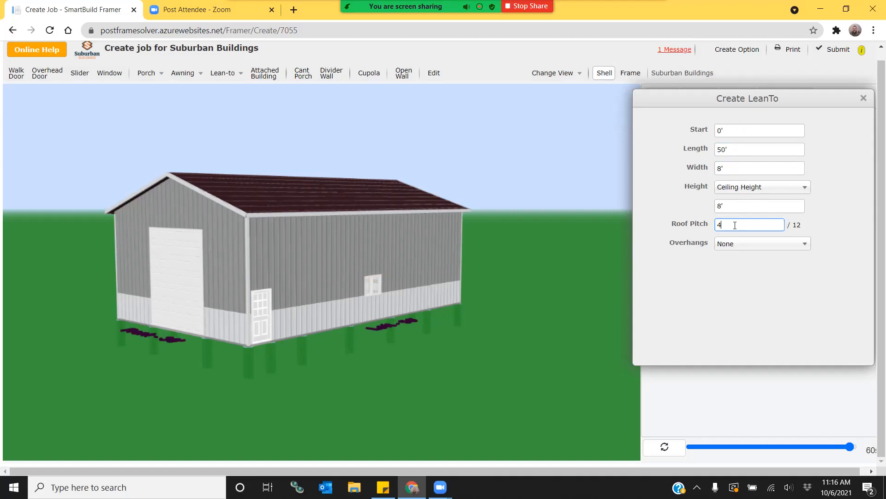
{"action": "left_click", "coordinate": [693, 226]}
{"action": "left_click", "coordinate": [728, 246]}
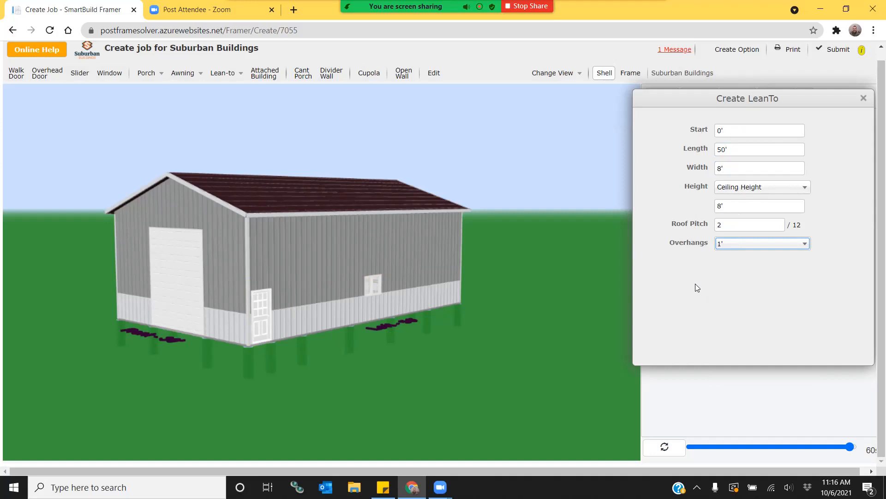
{"action": "left_click", "coordinate": [336, 272]}
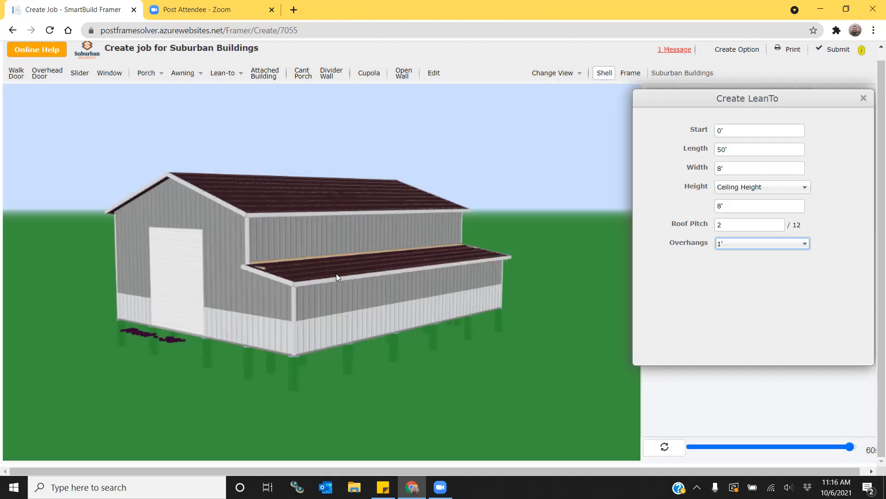
{"action": "mouse_move", "coordinate": [456, 423]}
{"action": "left_mouse_down"}
{"action": "mouse_move", "coordinate": [497, 418]}
{"action": "mouse_move", "coordinate": [305, 427]}
{"action": "mouse_move", "coordinate": [202, 416]}
{"action": "mouse_move", "coordinate": [474, 425]}
{"action": "left_mouse_up"}
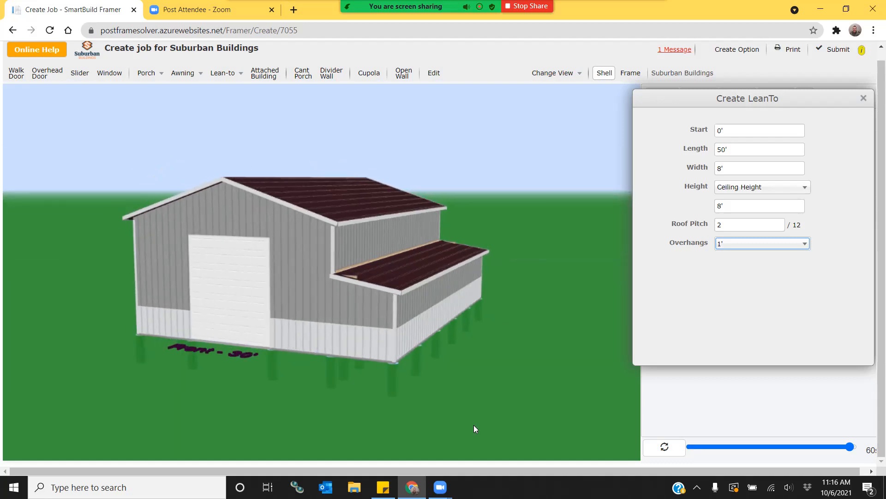
{"action": "left_click", "coordinate": [863, 98]}
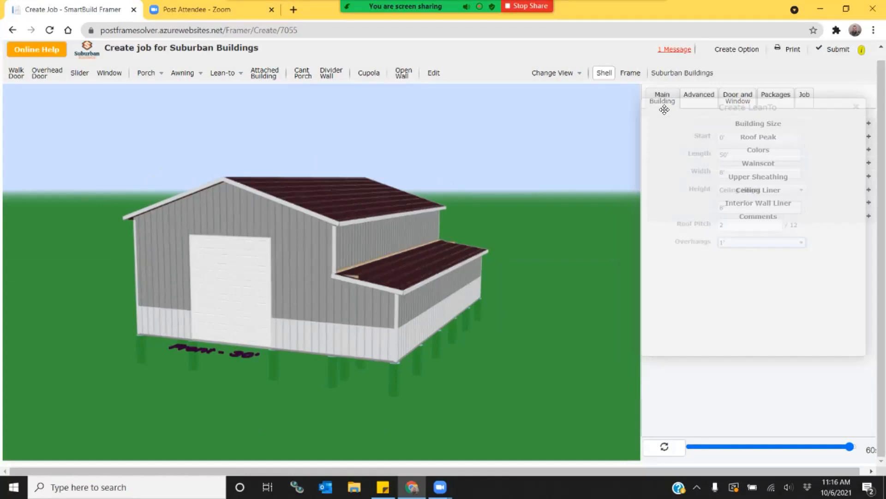
Delete the attached lean-to from the left wall and confirm its removal
{"action": "left_click", "coordinate": [437, 72]}
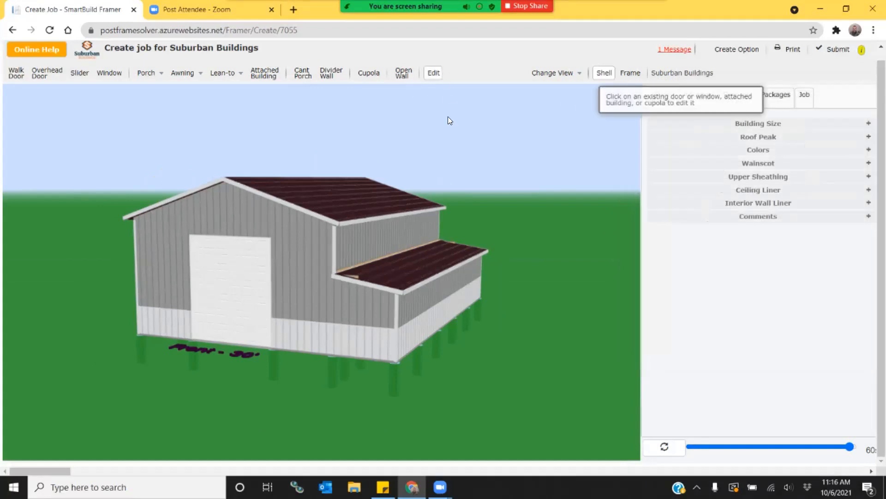
{"action": "left_click", "coordinate": [425, 266]}
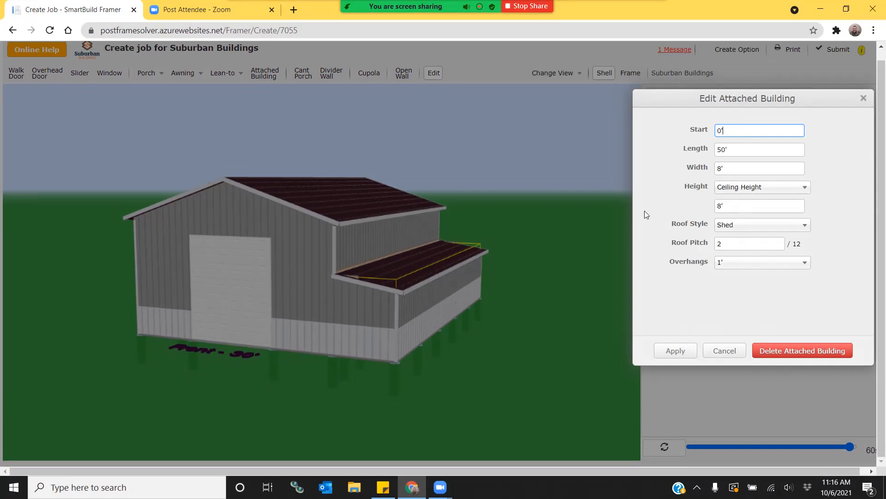
{"action": "left_click", "coordinate": [784, 351]}
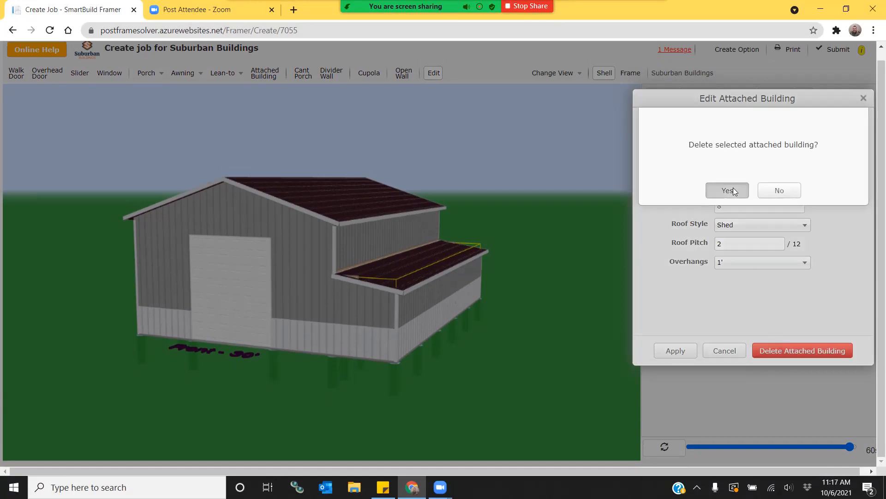
{"action": "left_click", "coordinate": [733, 189]}
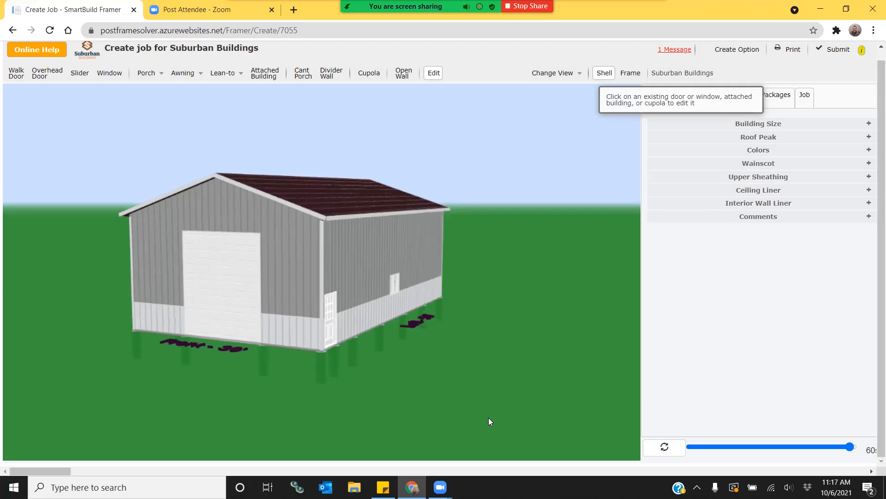
Set up a custom porch with start 0', length 16', width 8', roof pitch 2/12 and 1' overhangs
{"action": "left_click_drag", "start_coordinate": [489, 418], "coordinate": [515, 429]}
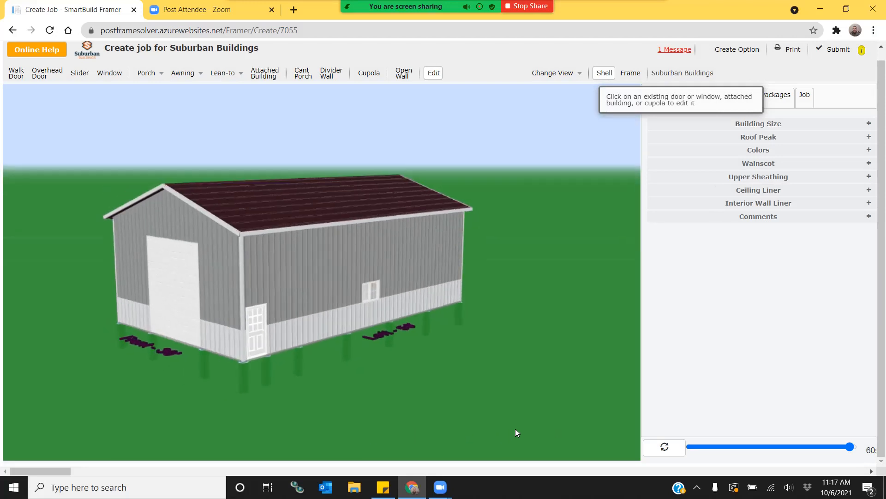
{"action": "left_click_drag", "start_coordinate": [500, 335], "coordinate": [475, 289]}
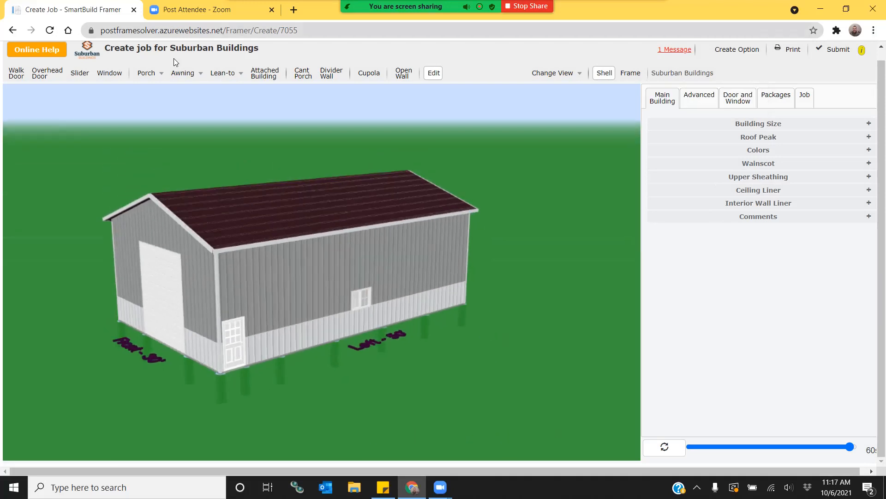
{"action": "left_click", "coordinate": [150, 74]}
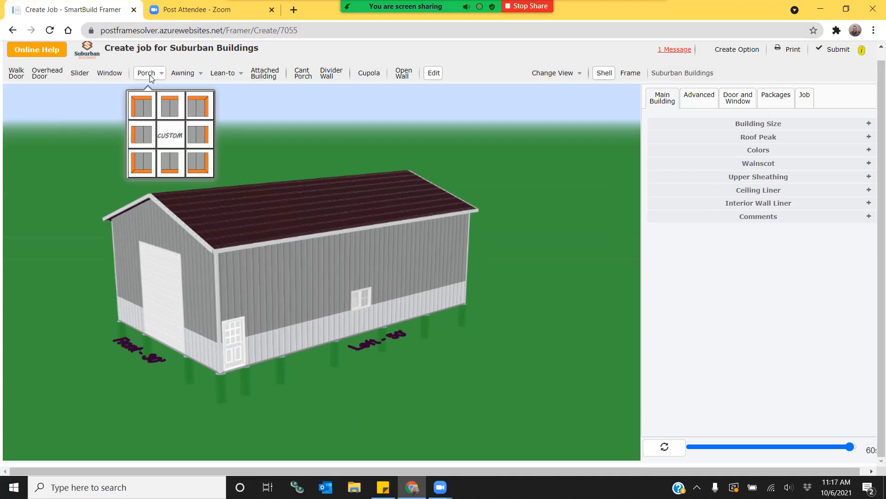
{"action": "left_click", "coordinate": [169, 134]}
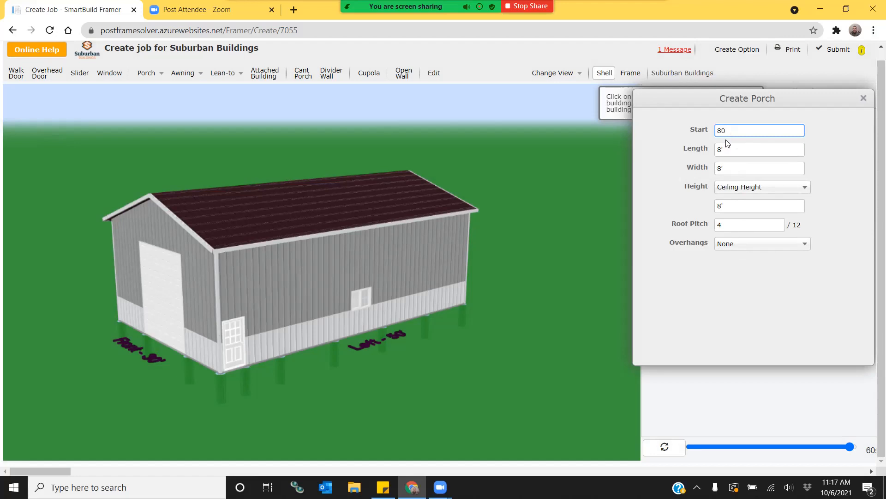
{"action": "type", "text": "0"}
{"action": "key", "text": "Tab"}
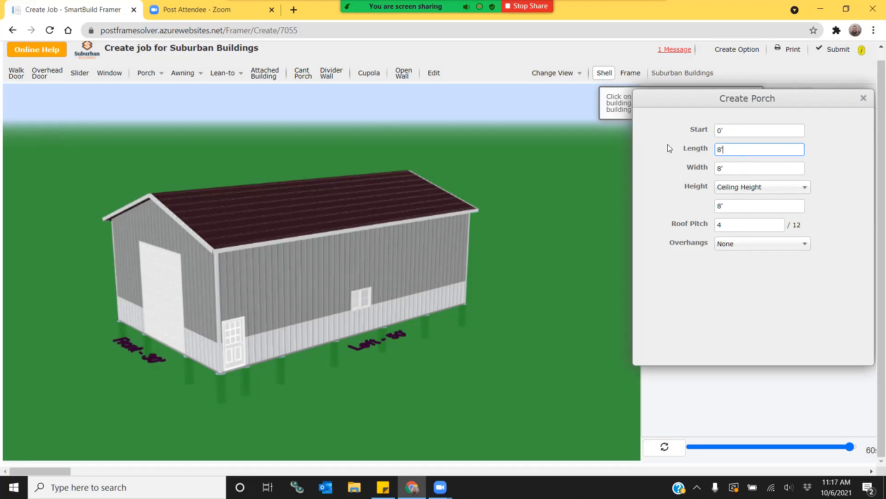
{"action": "type", "text": "16"}
{"action": "left_click", "coordinate": [741, 173]}
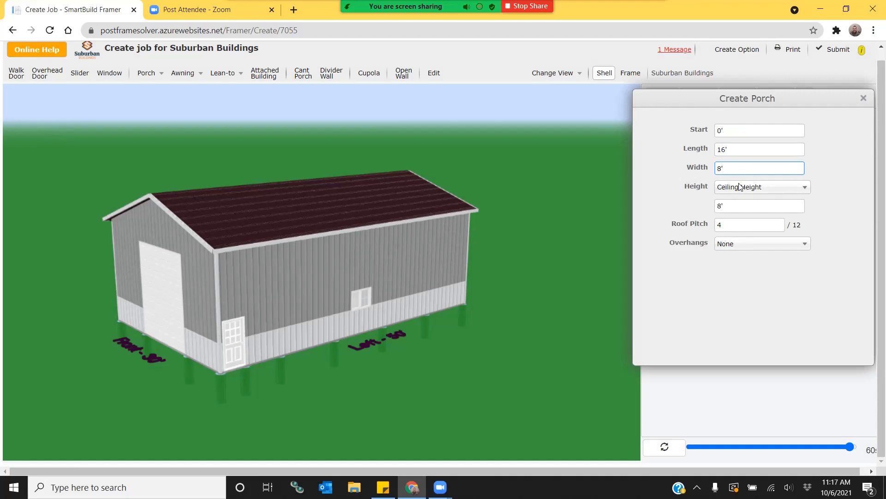
{"action": "double_click", "coordinate": [734, 221]}
{"action": "type", "text": "2"}
{"action": "left_click", "coordinate": [741, 245]}
{"action": "left_click", "coordinate": [732, 302]}
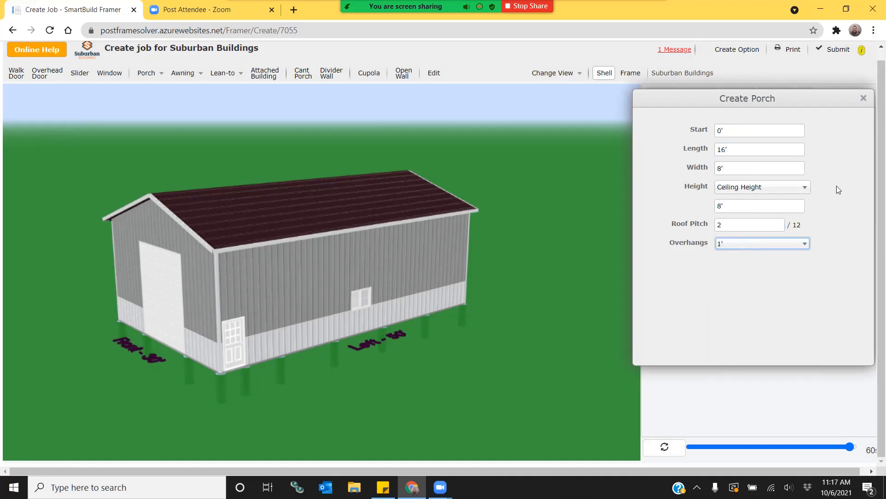
Place the porch on the left wall over the walk door, check it from several angles and finish adding porches
{"action": "left_click", "coordinate": [336, 303]}
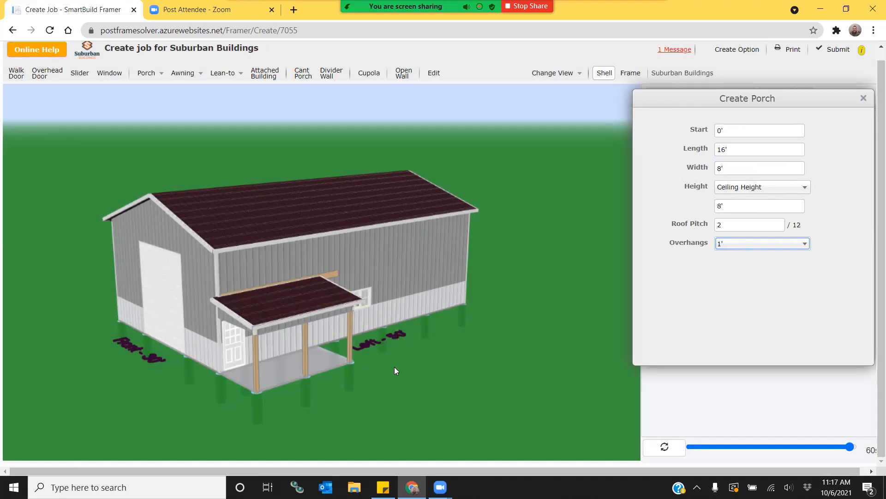
{"action": "left_click_drag", "start_coordinate": [452, 387], "coordinate": [278, 287]}
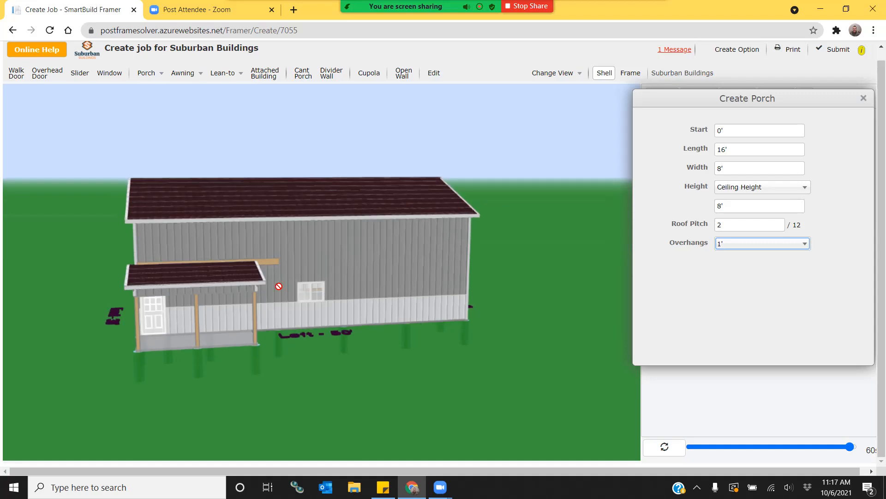
{"action": "mouse_move", "coordinate": [320, 407]}
{"action": "left_mouse_down"}
{"action": "mouse_move", "coordinate": [401, 402]}
{"action": "mouse_move", "coordinate": [348, 395]}
{"action": "mouse_move", "coordinate": [304, 407]}
{"action": "left_mouse_up"}
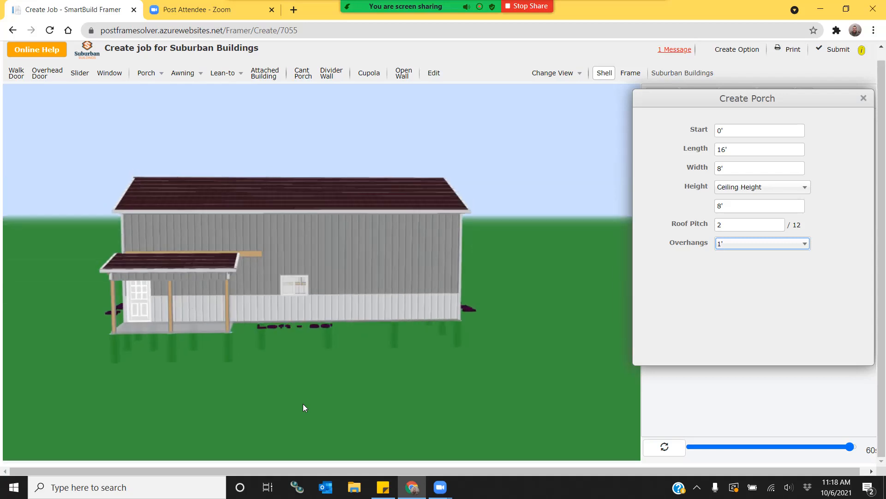
{"action": "mouse_move", "coordinate": [393, 407]}
{"action": "left_mouse_down"}
{"action": "mouse_move", "coordinate": [261, 402]}
{"action": "mouse_move", "coordinate": [383, 406]}
{"action": "left_mouse_up"}
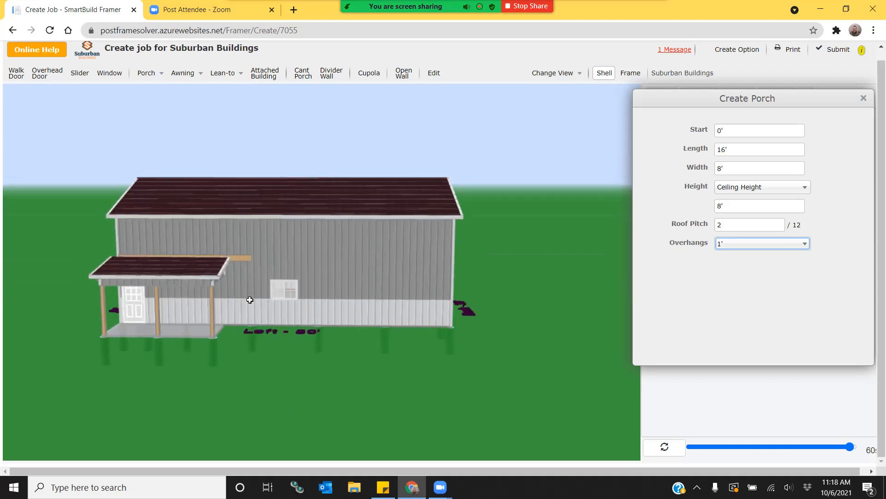
{"action": "left_click_drag", "start_coordinate": [232, 410], "coordinate": [342, 387]}
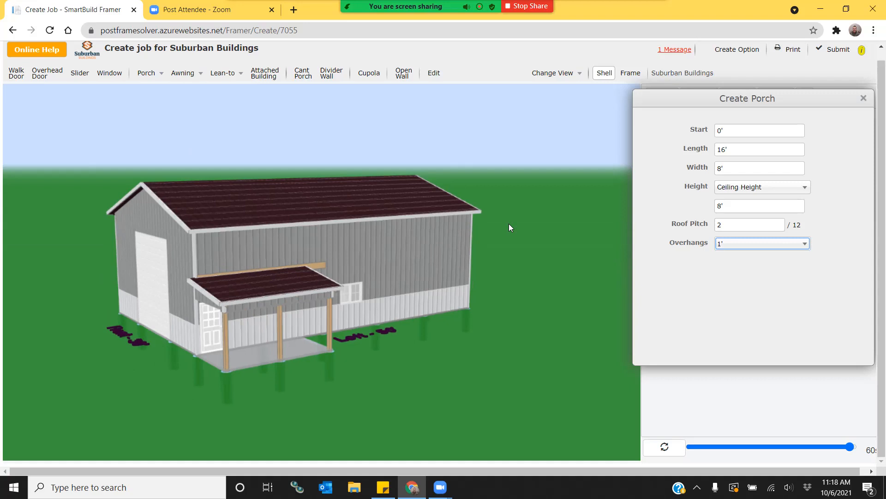
{"action": "left_click", "coordinate": [863, 98]}
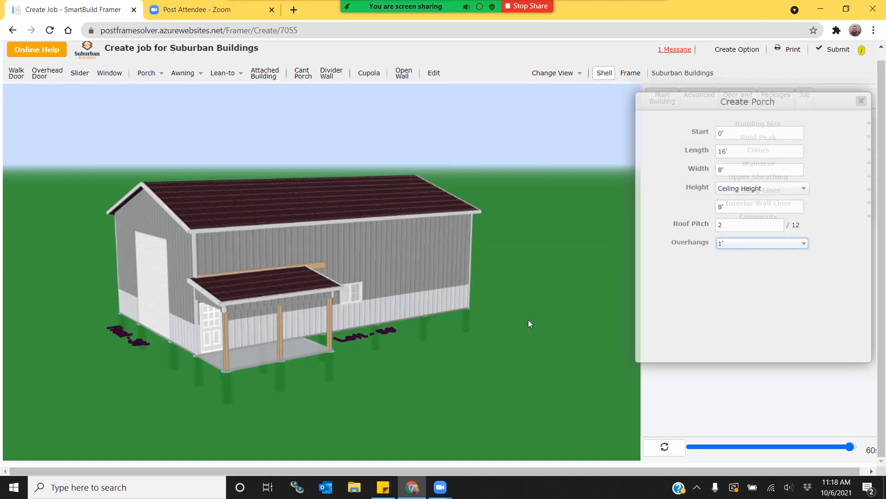
Add one 3' Cupola Roof at the center of the main roof ridge and finish adding cupolas
{"action": "mouse_move", "coordinate": [322, 421]}
{"action": "left_mouse_down"}
{"action": "mouse_move", "coordinate": [549, 415]}
{"action": "mouse_move", "coordinate": [374, 408]}
{"action": "mouse_move", "coordinate": [296, 422]}
{"action": "mouse_move", "coordinate": [334, 415]}
{"action": "left_mouse_up"}
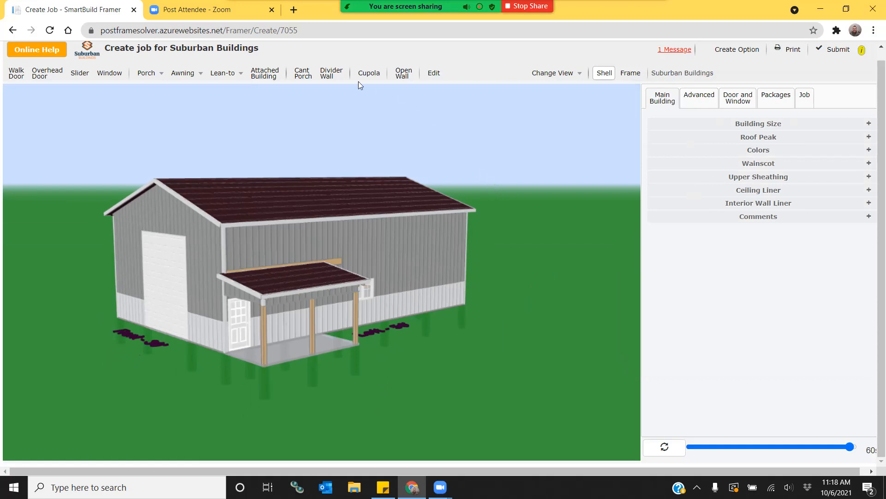
{"action": "left_click", "coordinate": [369, 72]}
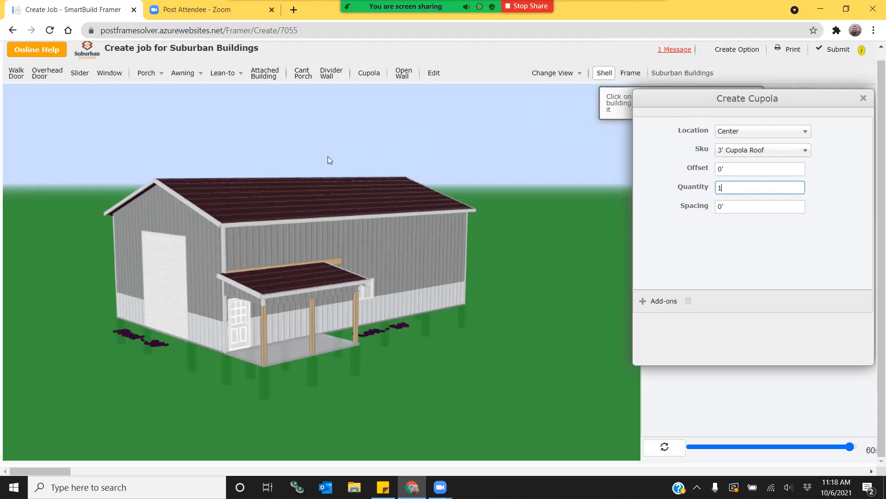
{"action": "left_click", "coordinate": [745, 151]}
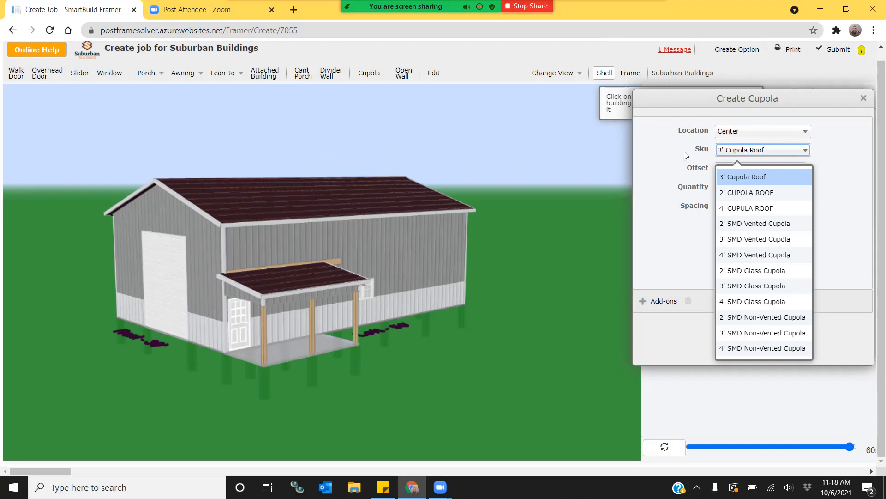
{"action": "left_click", "coordinate": [742, 152]}
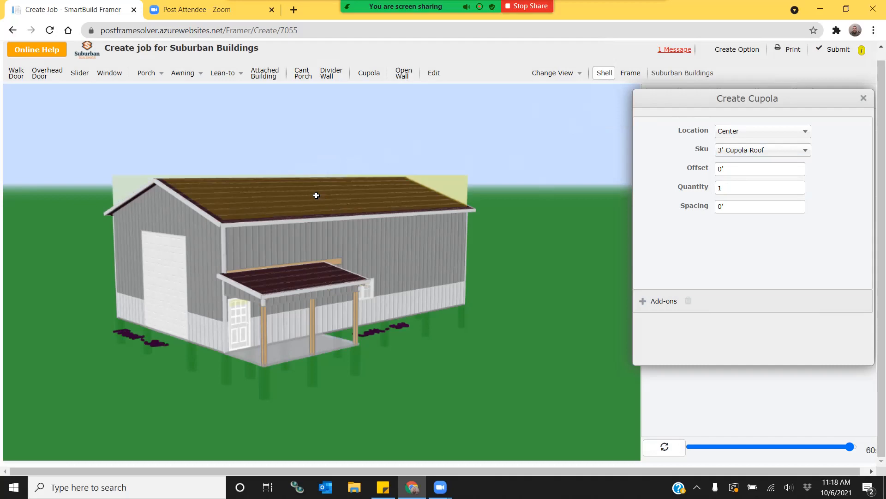
{"action": "left_click", "coordinate": [317, 195]}
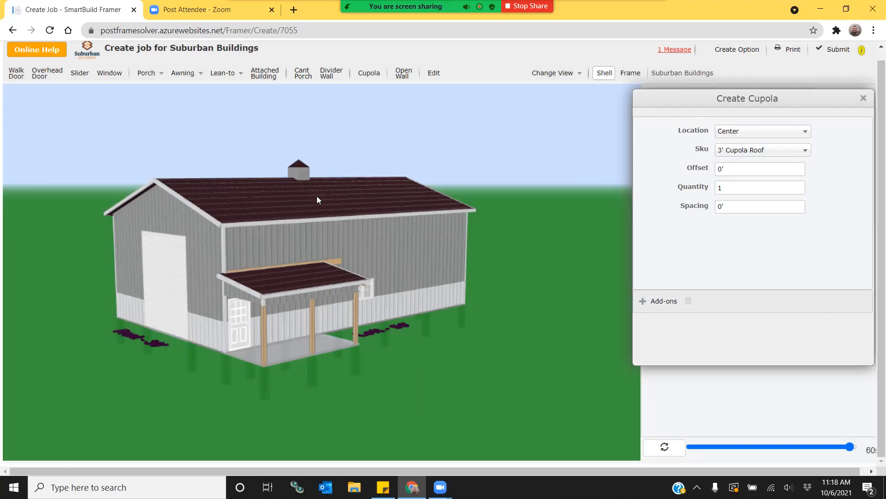
{"action": "left_click", "coordinate": [863, 98]}
{"action": "left_click_drag", "start_coordinate": [459, 412], "coordinate": [495, 412]}
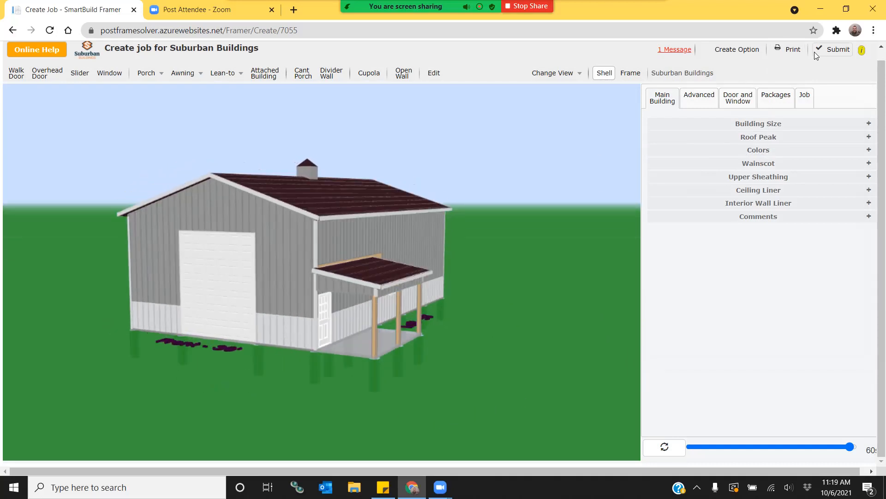